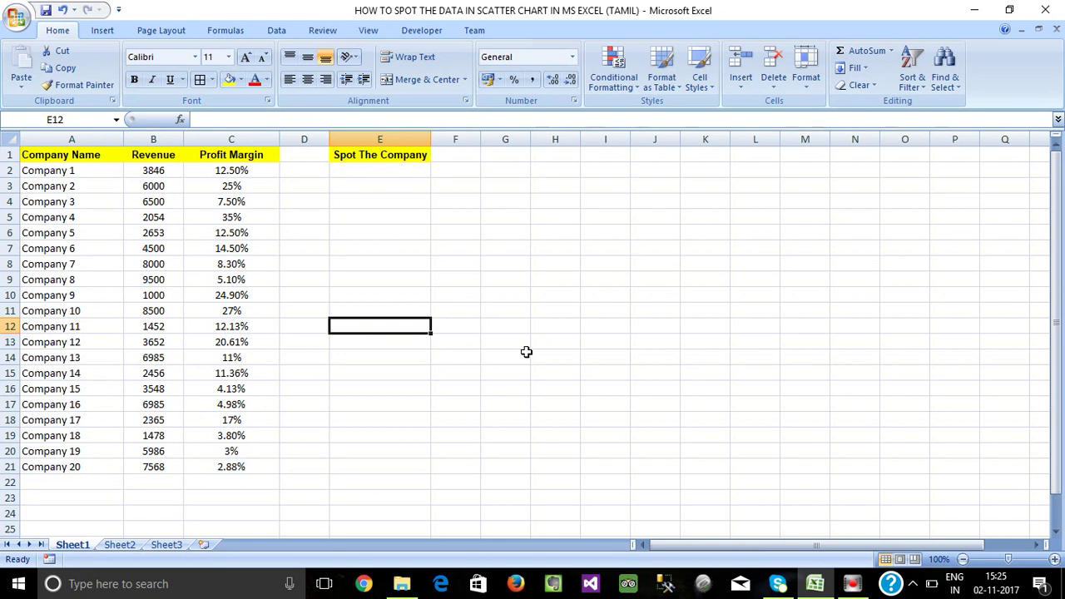
# Apply borders to all cells of the company data table in A1:C21
pyautogui.click(233, 388)
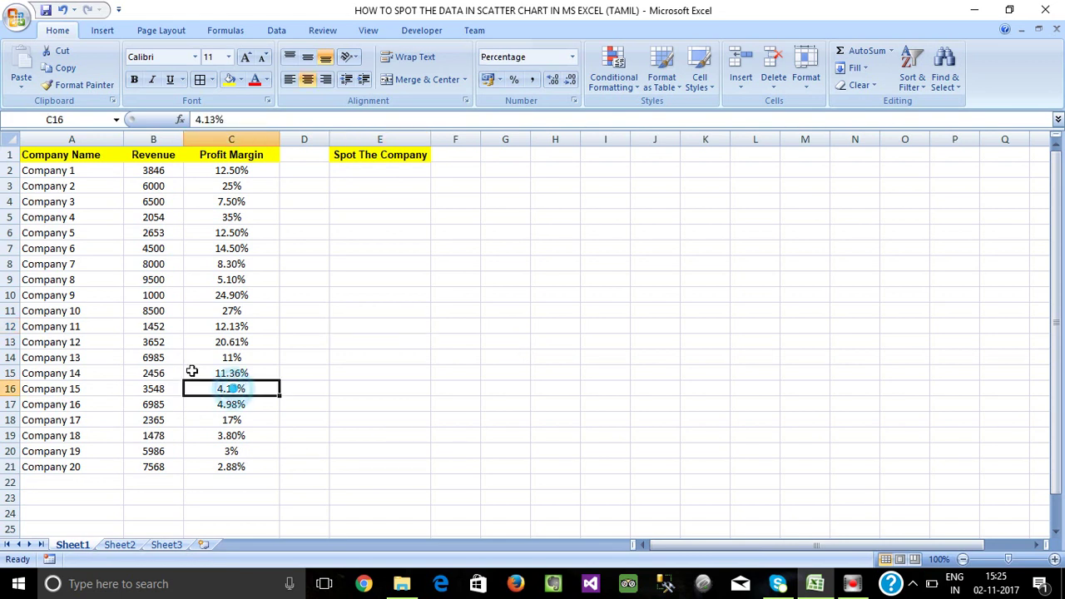
pyautogui.moveTo(35, 155); pyautogui.dragTo(238, 467)
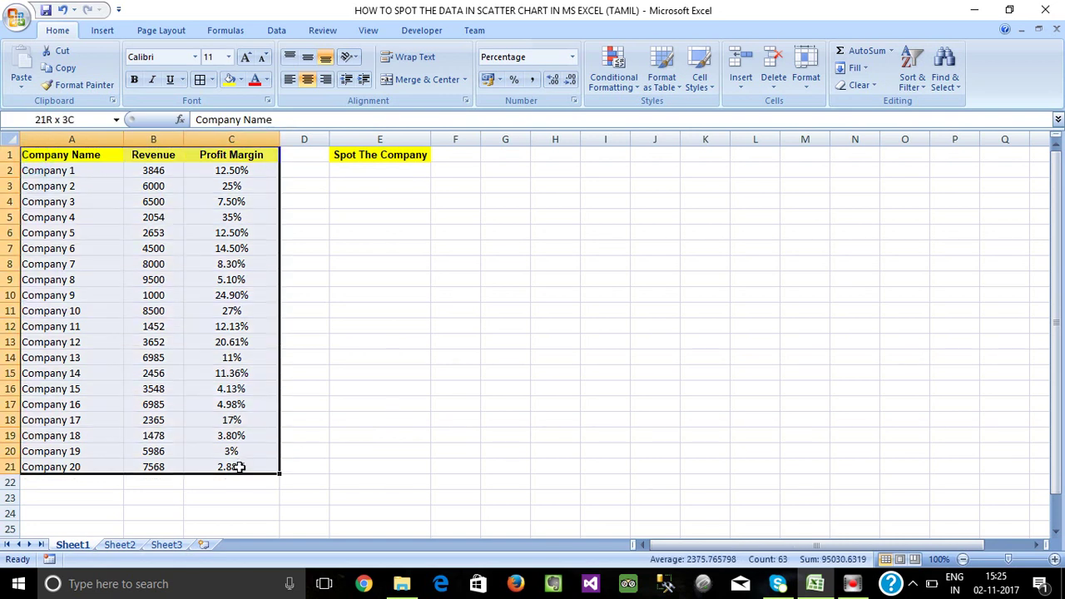
pyautogui.click(200, 79)
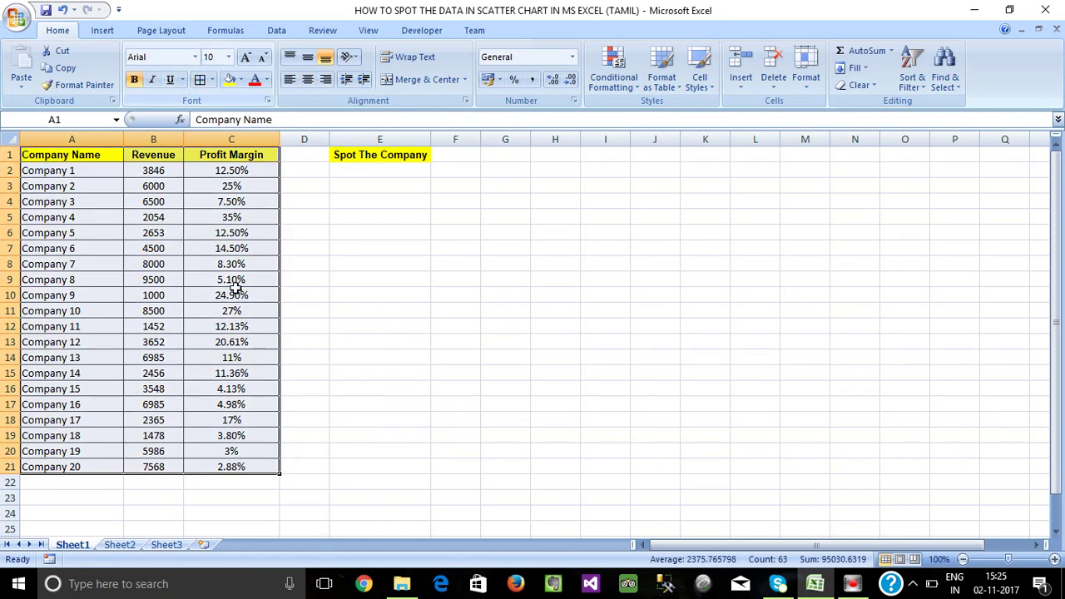
pyautogui.click(316, 356)
pyautogui.click(153, 263)
pyautogui.click(336, 374)
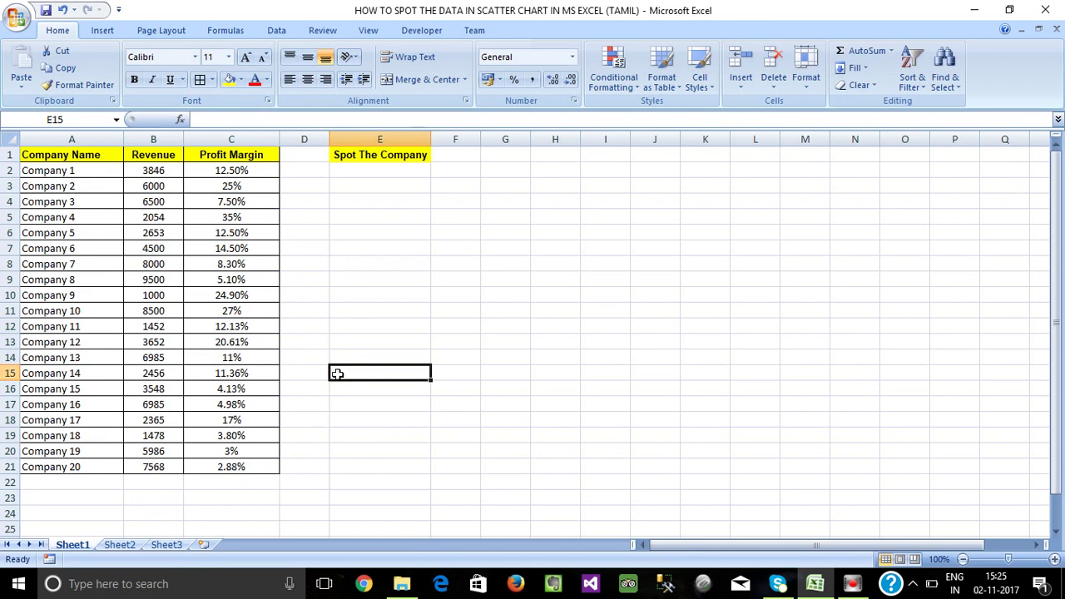
pyautogui.click(91, 249)
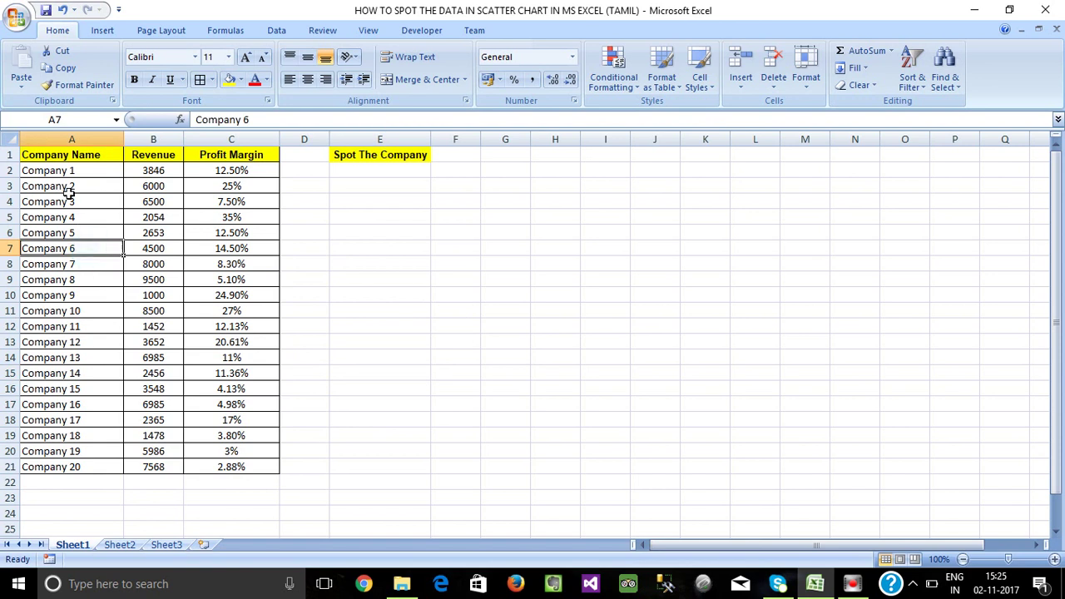
pyautogui.click(374, 326)
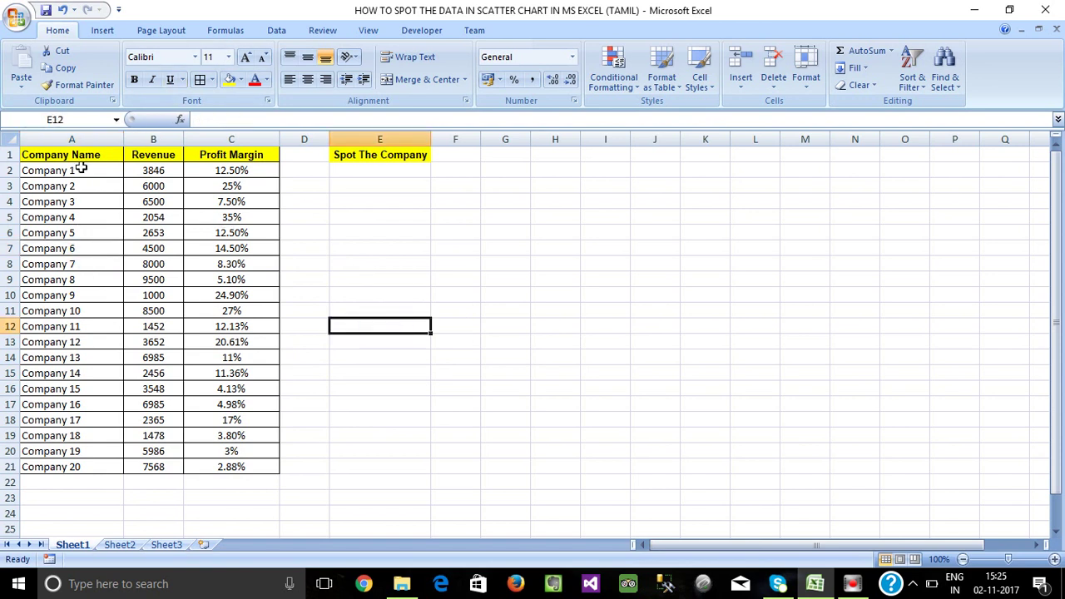
# Insert a blank markers-only scatter chart from an empty cell and shift it slightly beside the data table
pyautogui.click(433, 435)
pyautogui.click(104, 31)
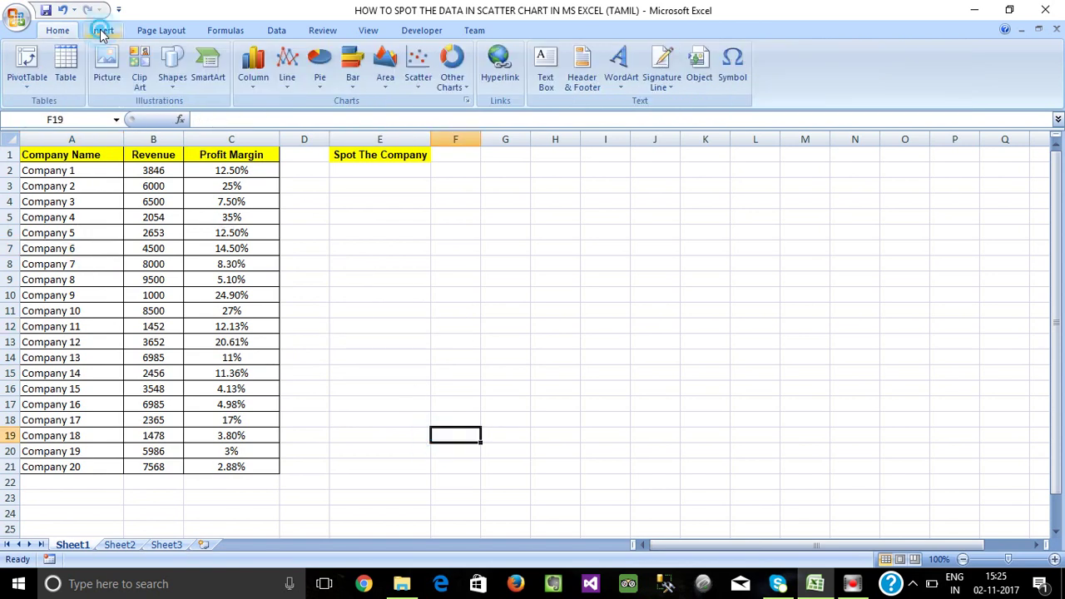
pyautogui.click(417, 83)
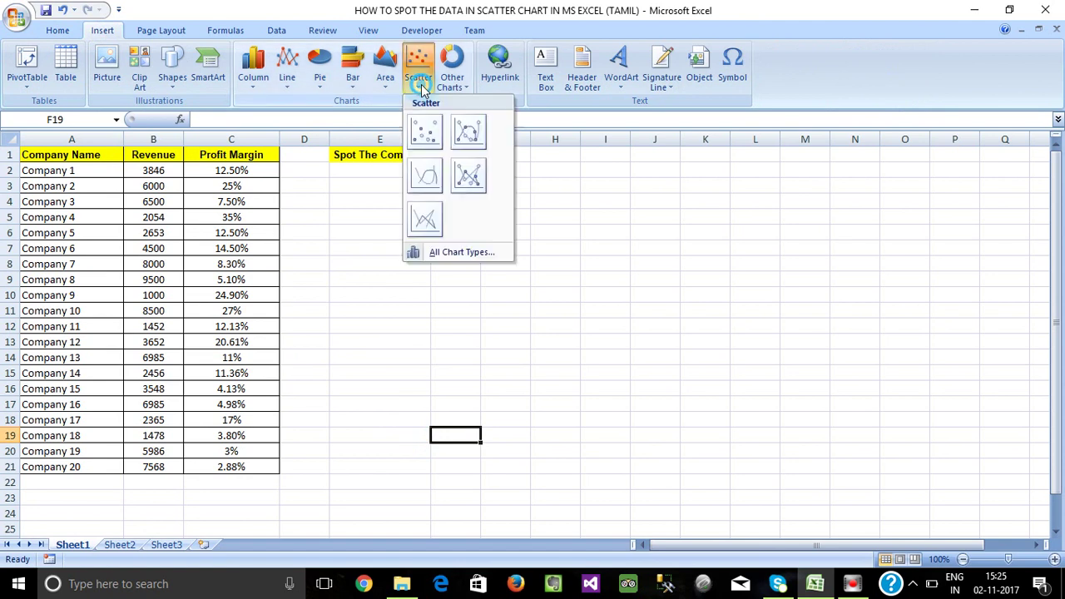
pyautogui.click(425, 130)
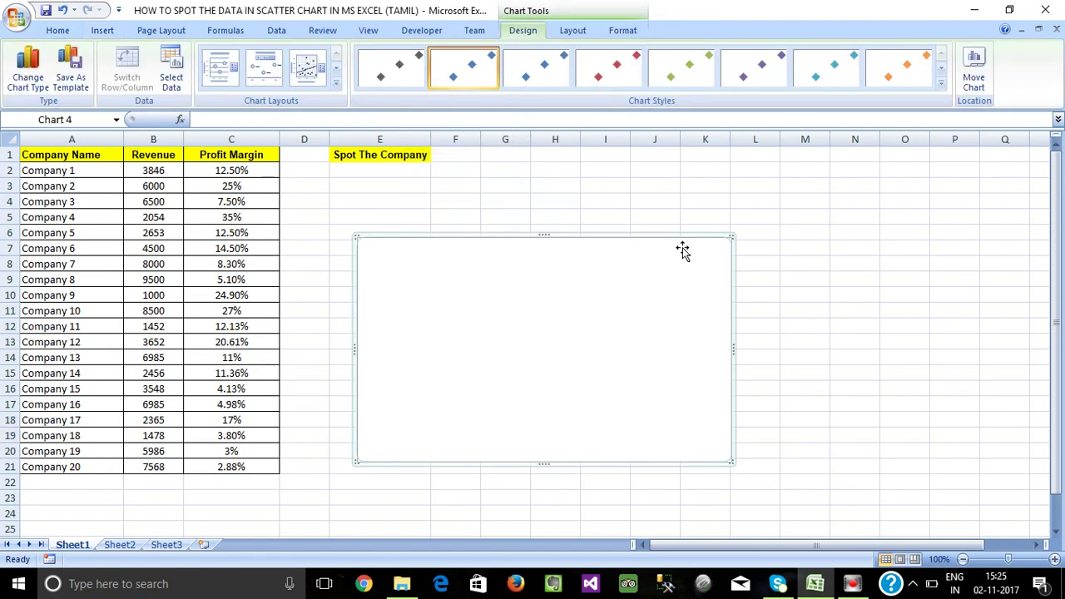
pyautogui.moveTo(703, 241); pyautogui.dragTo(725, 246)
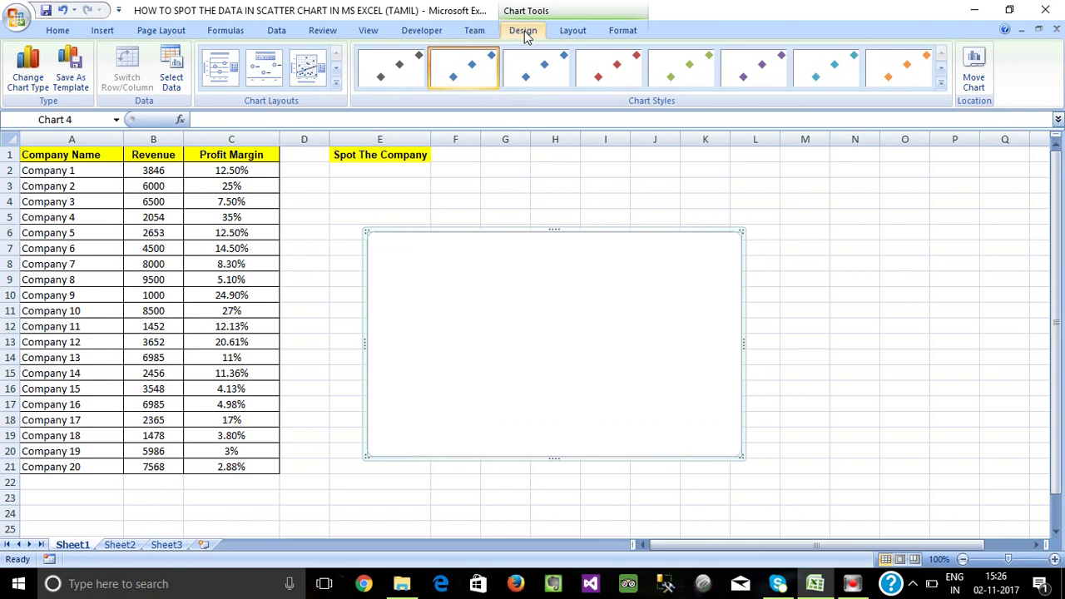
# Add a chart data series named "Rev Vs Profit Margin" with the revenue range B2:B21 as its X values
pyautogui.click(171, 80)
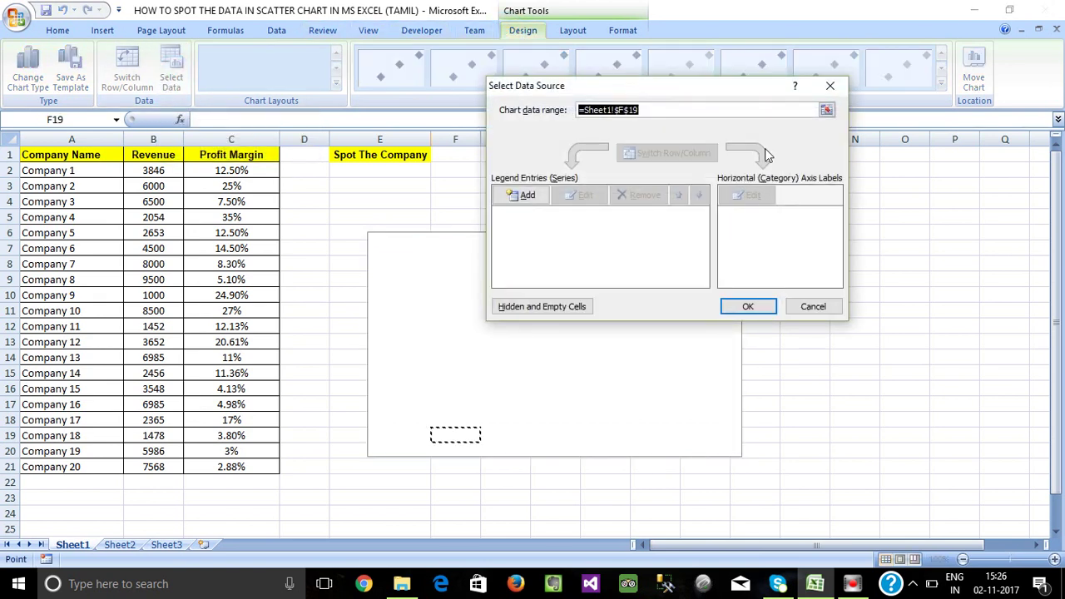
pyautogui.click(525, 199)
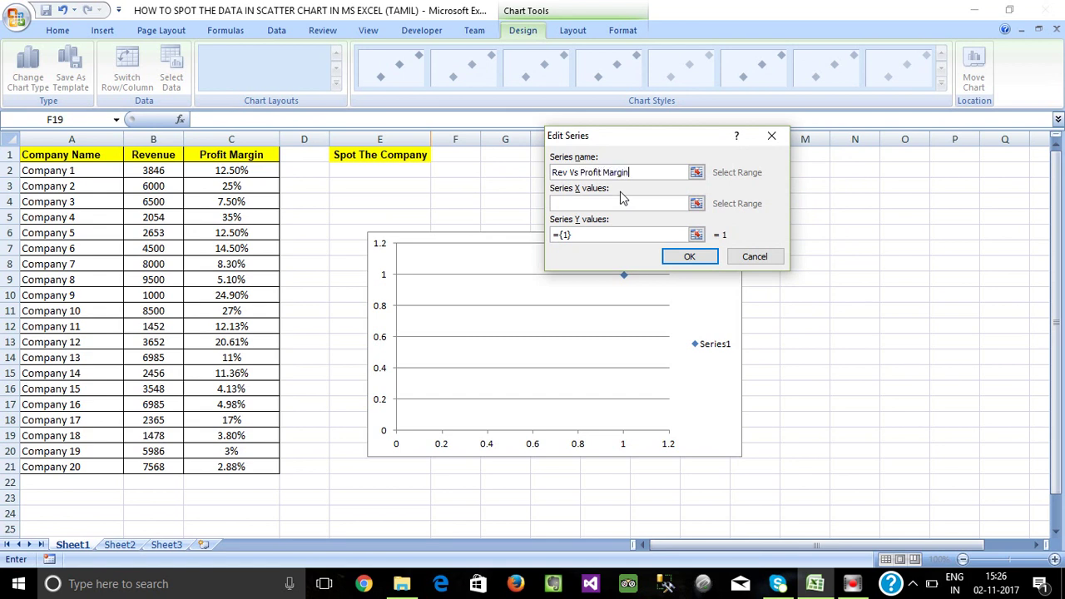
pyautogui.click(605, 204)
pyautogui.click(608, 200)
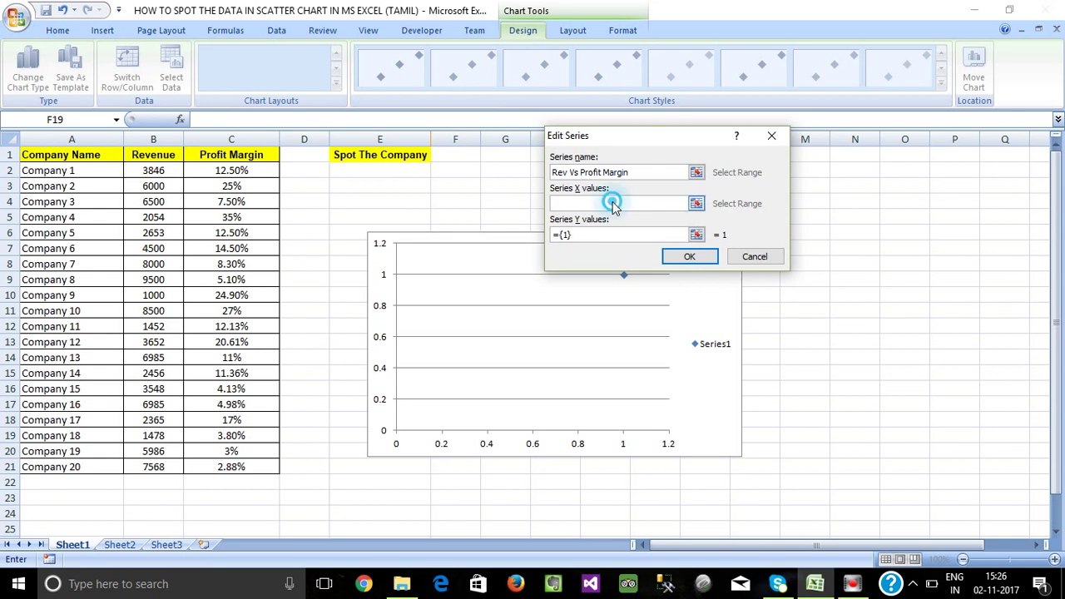
pyautogui.click(696, 204)
pyautogui.moveTo(153, 169); pyautogui.dragTo(166, 464)
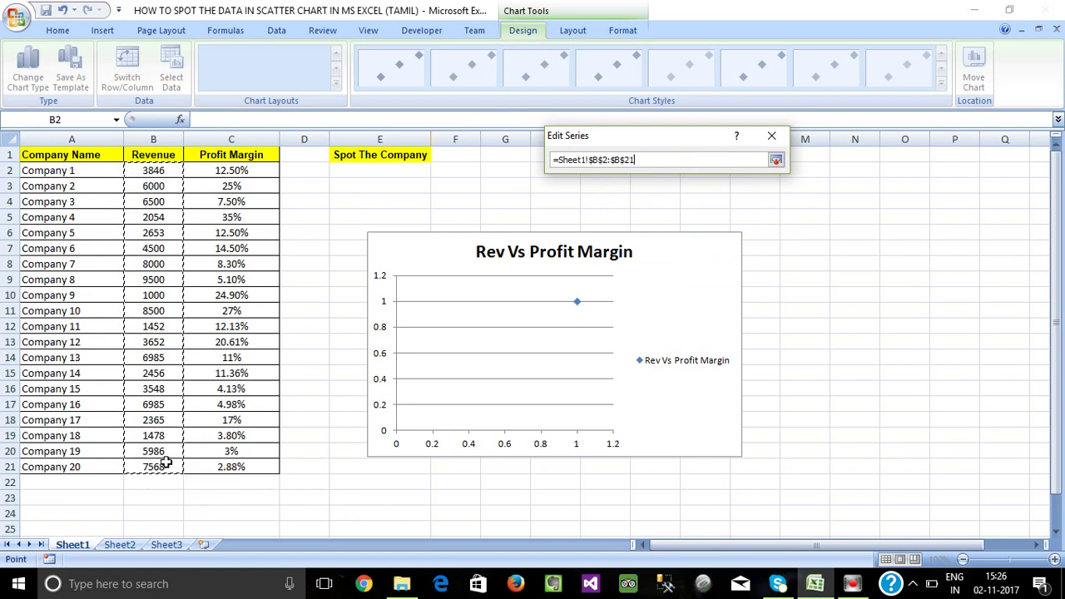
pyautogui.press('Return')
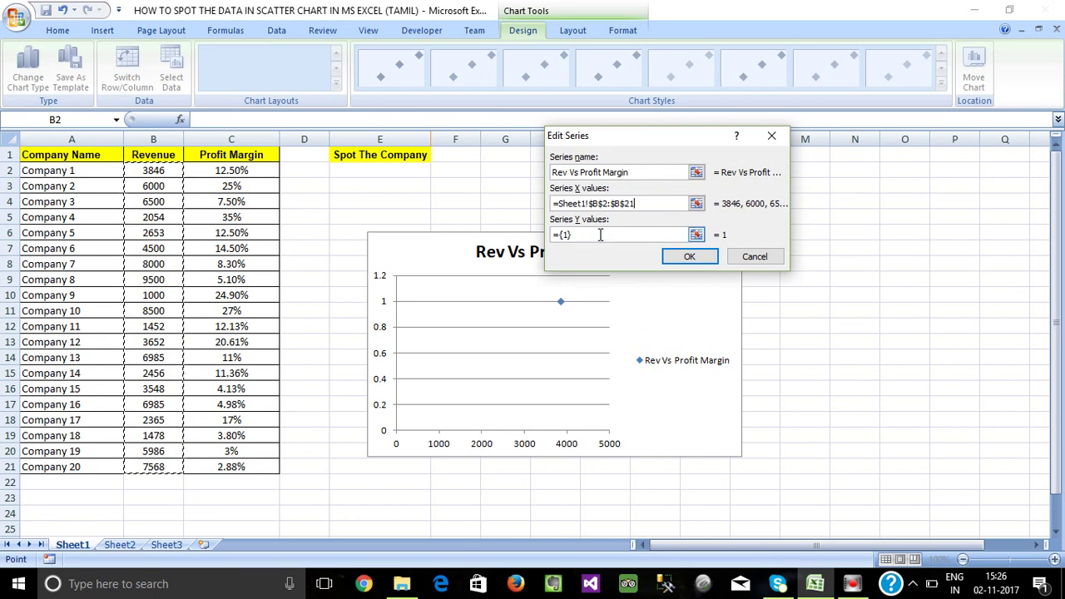
# Set the series Y values to the profit margin range C2:C21 and accept the chart's data source
pyautogui.click(695, 234)
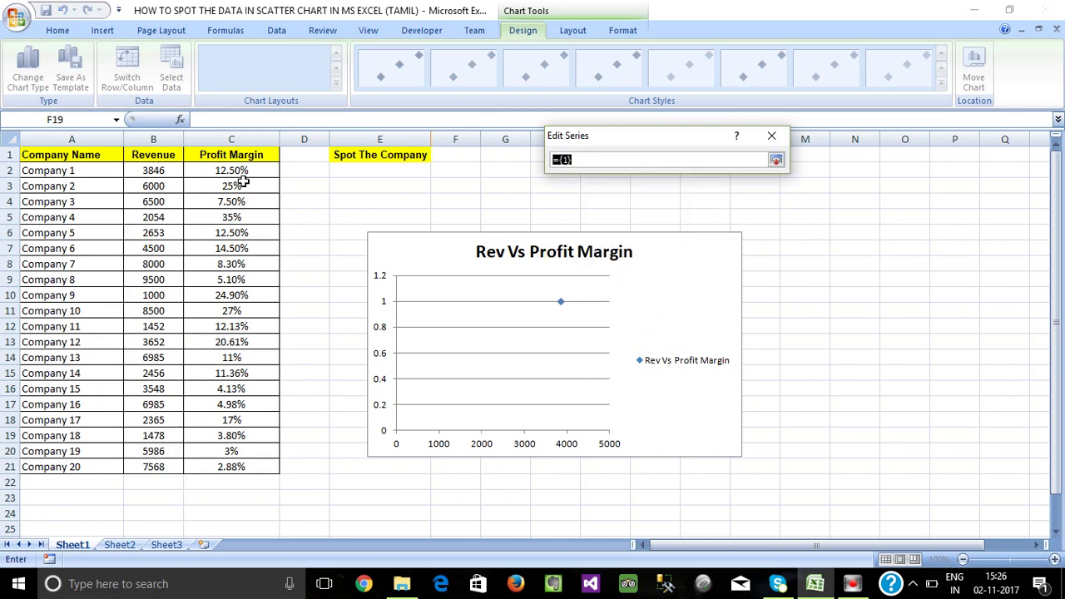
pyautogui.moveTo(237, 170); pyautogui.dragTo(227, 464)
pyautogui.press('Return')
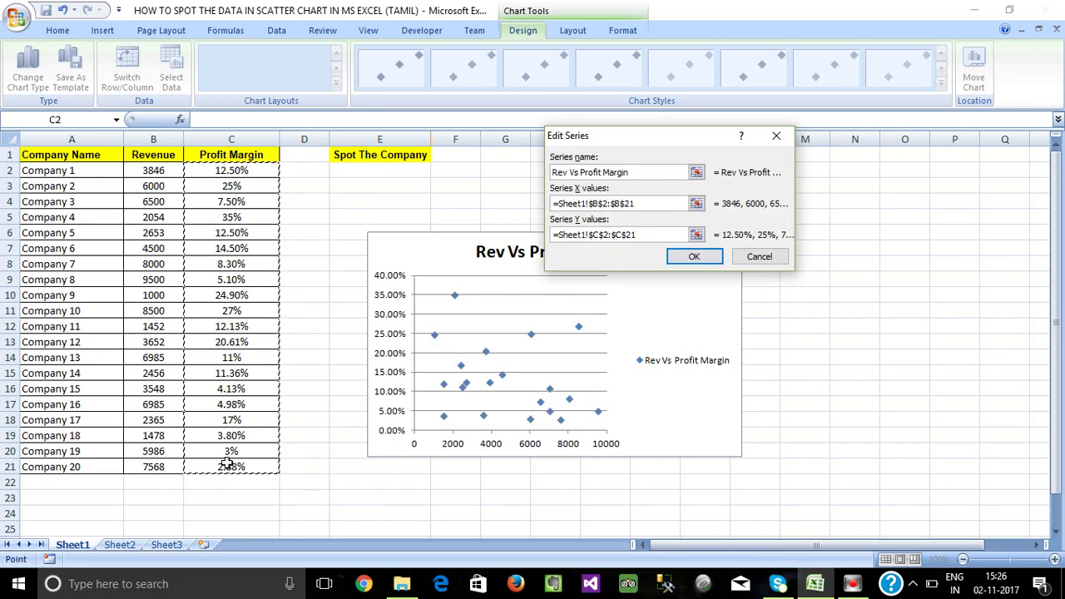
pyautogui.click(695, 257)
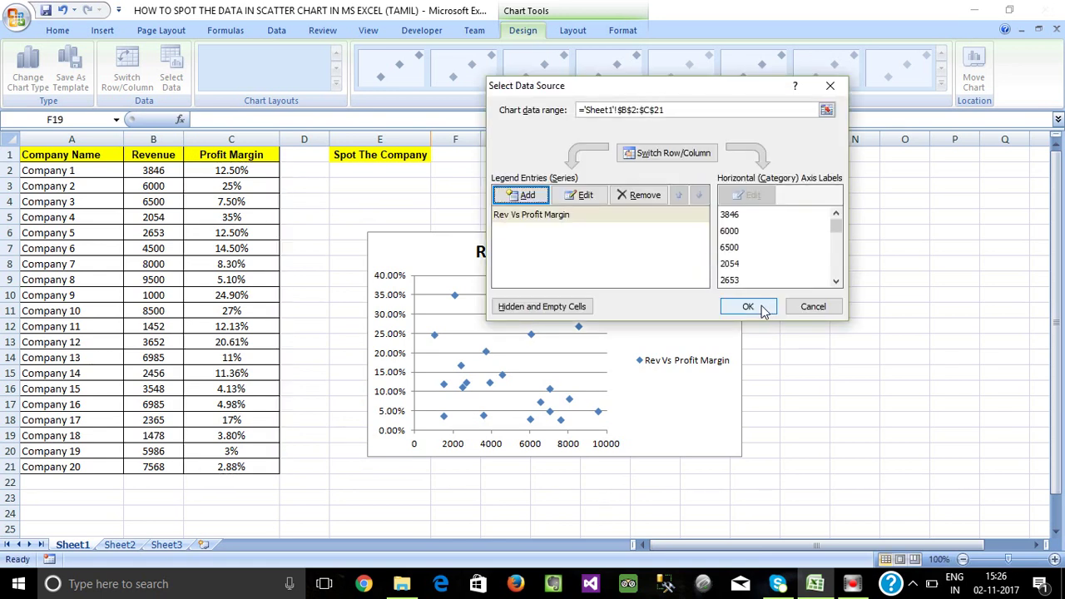
pyautogui.click(760, 308)
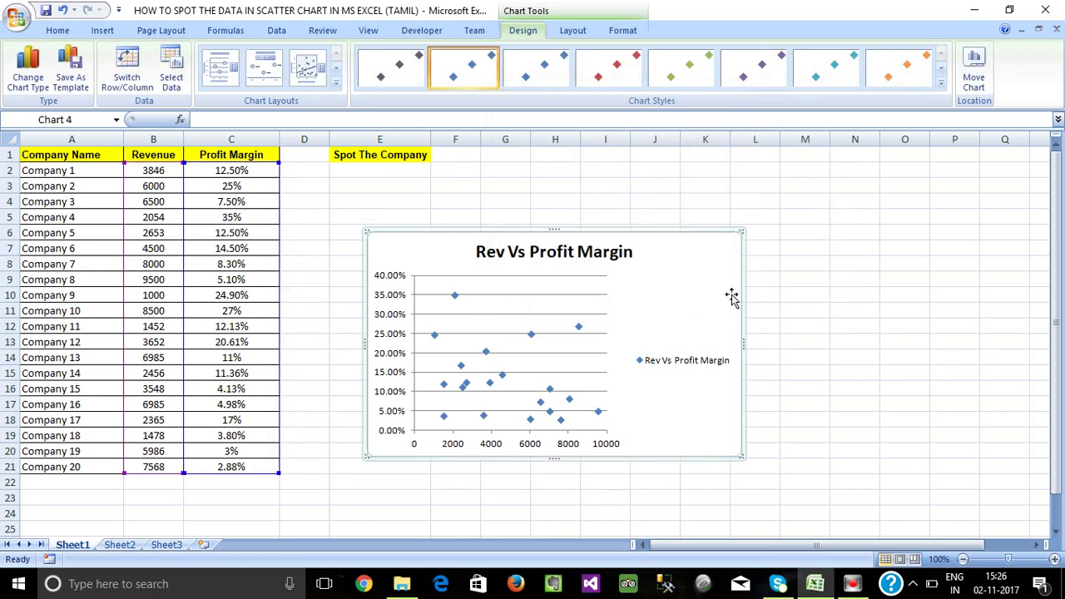
# Enlarge the scatter chart and delete its horizontal gridlines
pyautogui.moveTo(741, 230); pyautogui.dragTo(890, 192)
pyautogui.moveTo(890, 456); pyautogui.dragTo(927, 488)
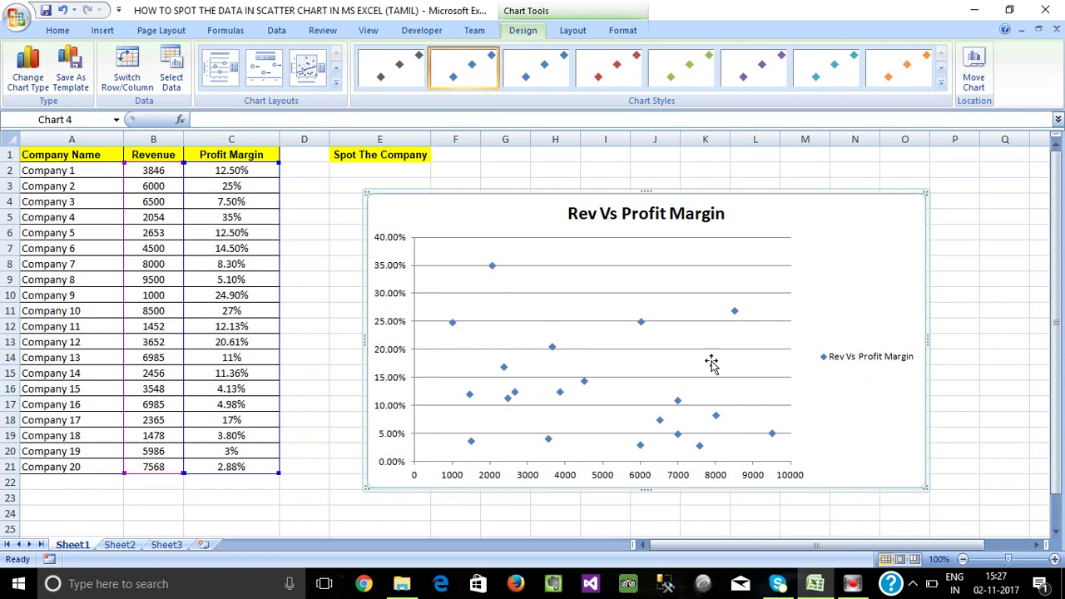
pyautogui.click(715, 266)
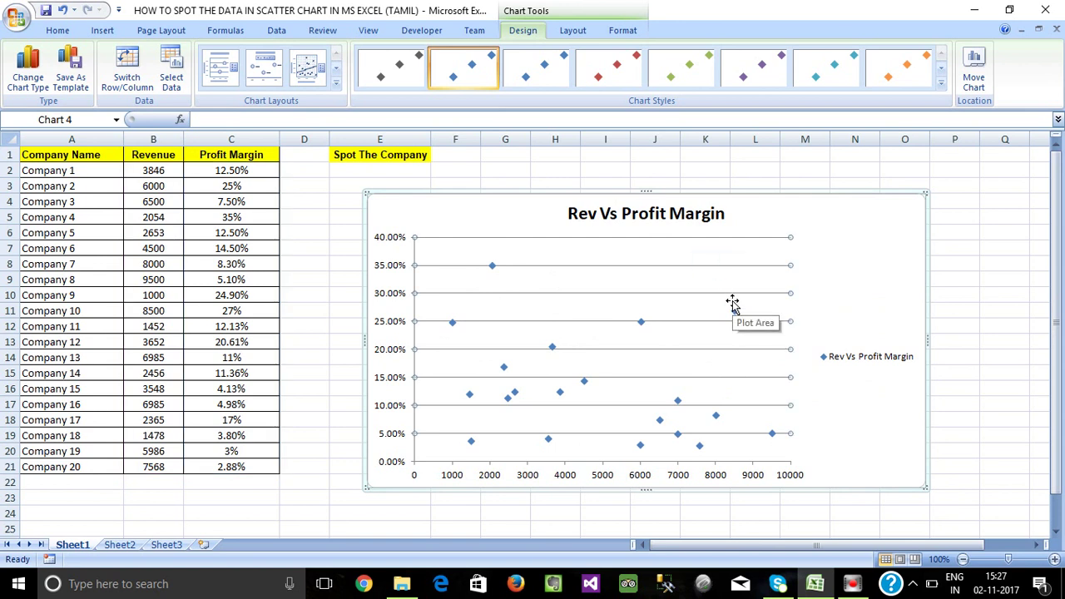
pyautogui.press('Delete')
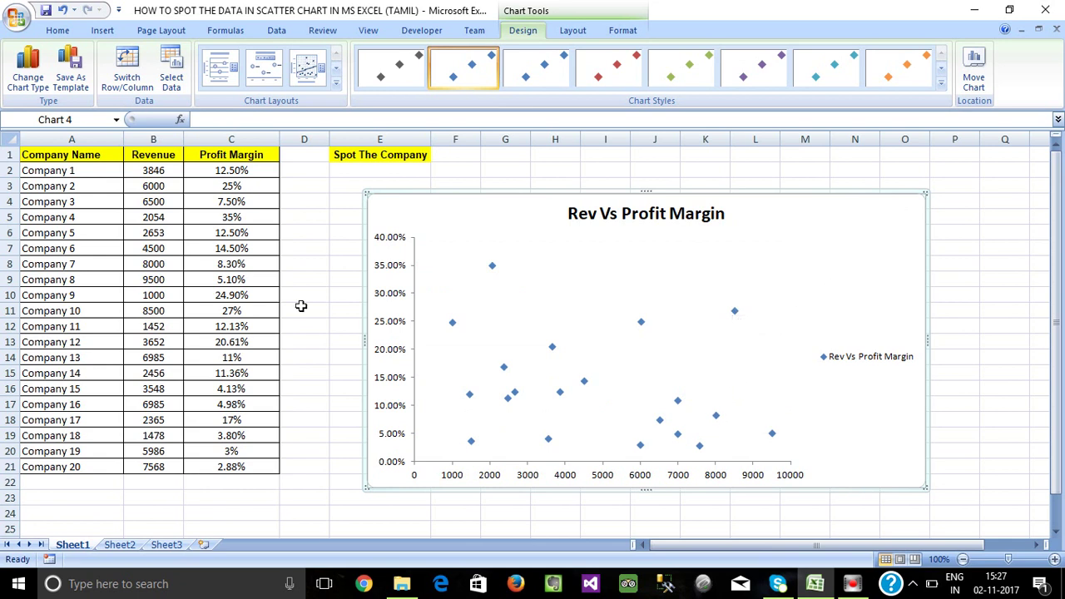
# Extend the chart closer to the data table and delete its legend
pyautogui.moveTo(366, 193); pyautogui.dragTo(322, 176)
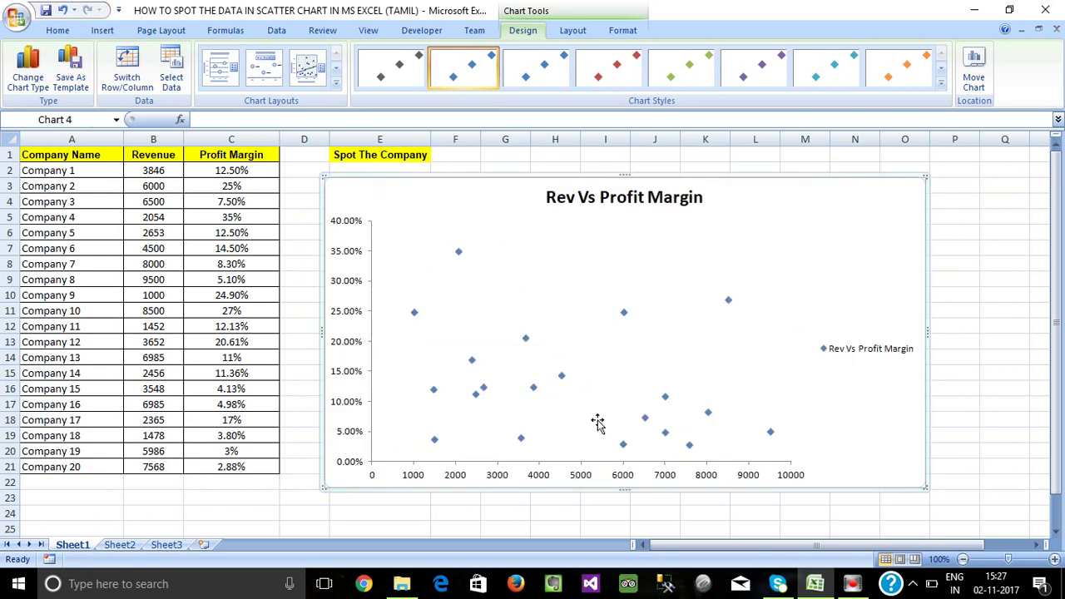
pyautogui.click(875, 349)
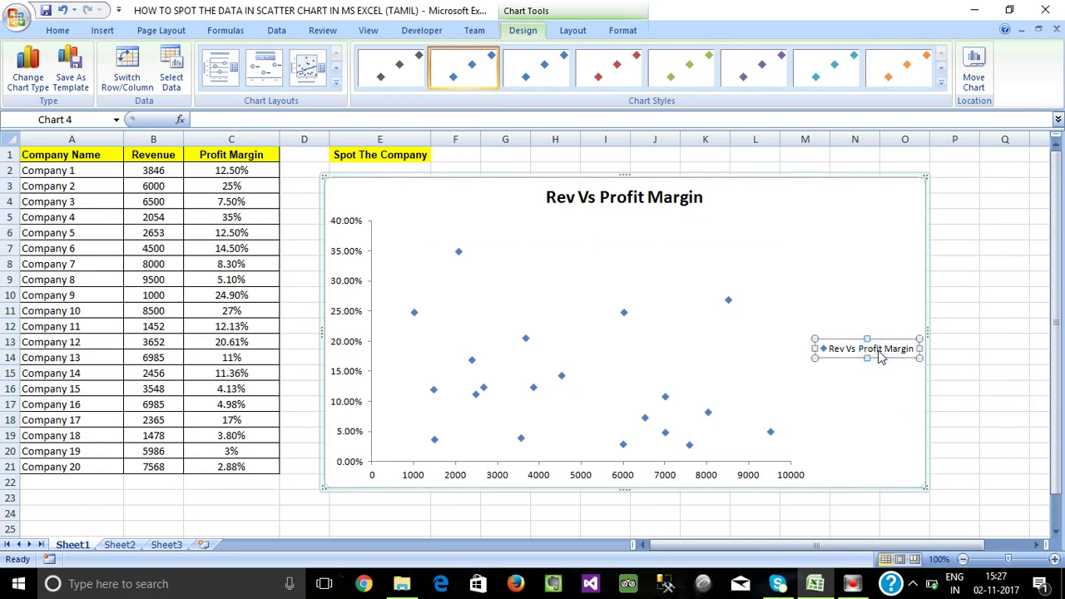
pyautogui.press('Delete')
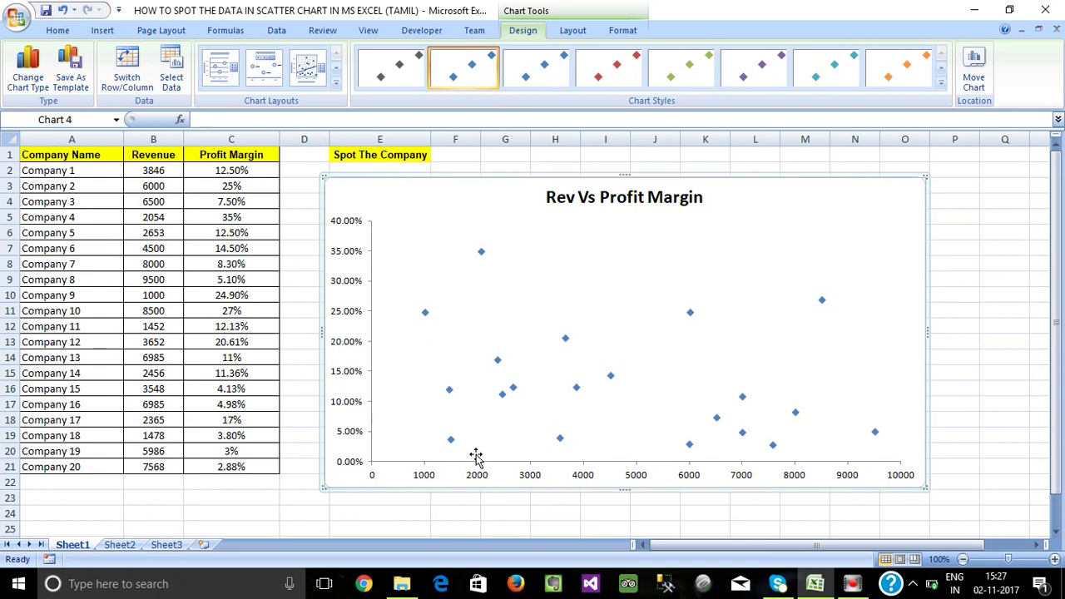
# Inspect the revenue and profit margin of the highest point in the scatter chart
pyautogui.click(448, 389)
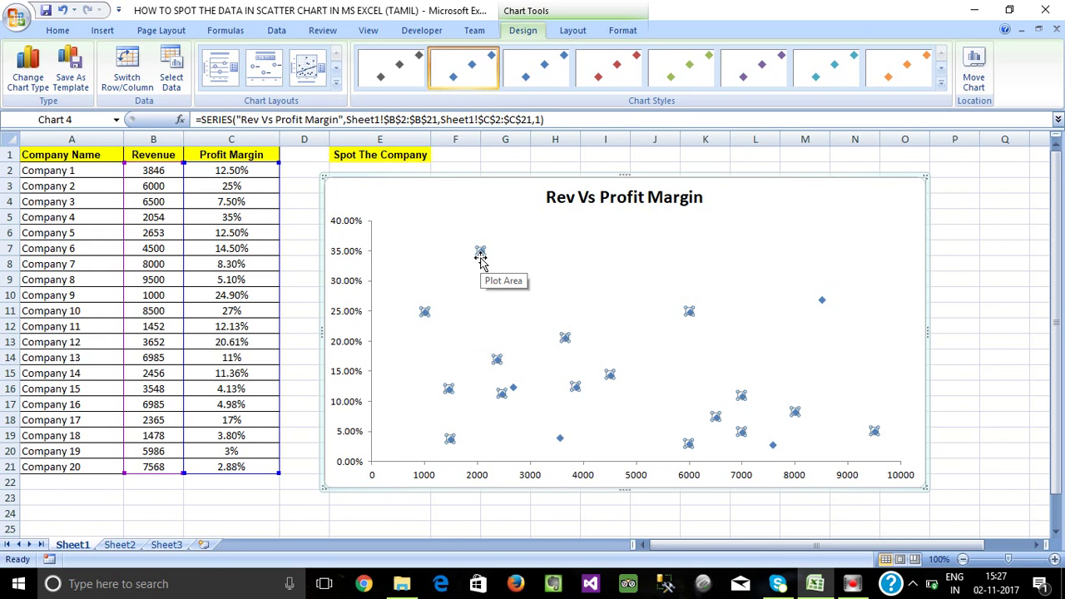
pyautogui.moveTo(483, 263)
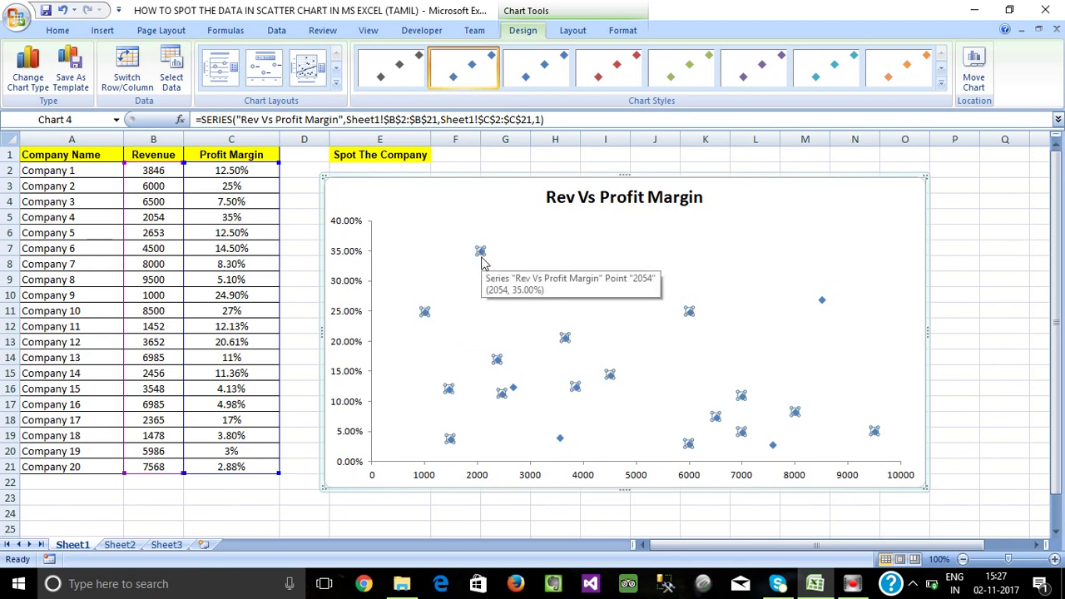
pyautogui.click(481, 317)
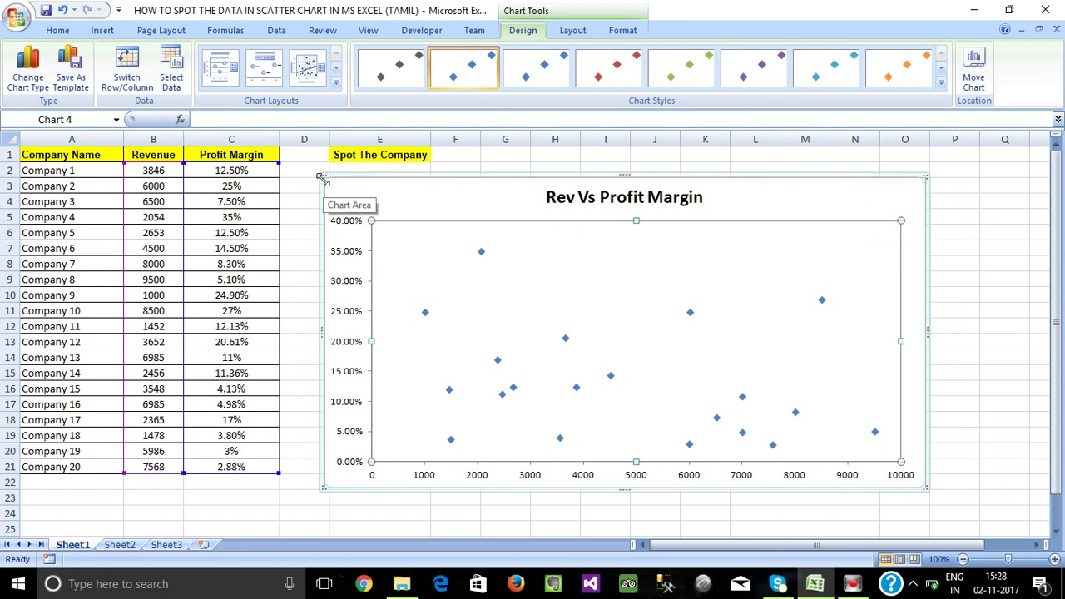
# Shrink the chart and move it clear of column E, and widen column E slightly
pyautogui.moveTo(320, 176); pyautogui.dragTo(453, 193)
pyautogui.moveTo(887, 206); pyautogui.dragTo(951, 184)
pyautogui.click(363, 176)
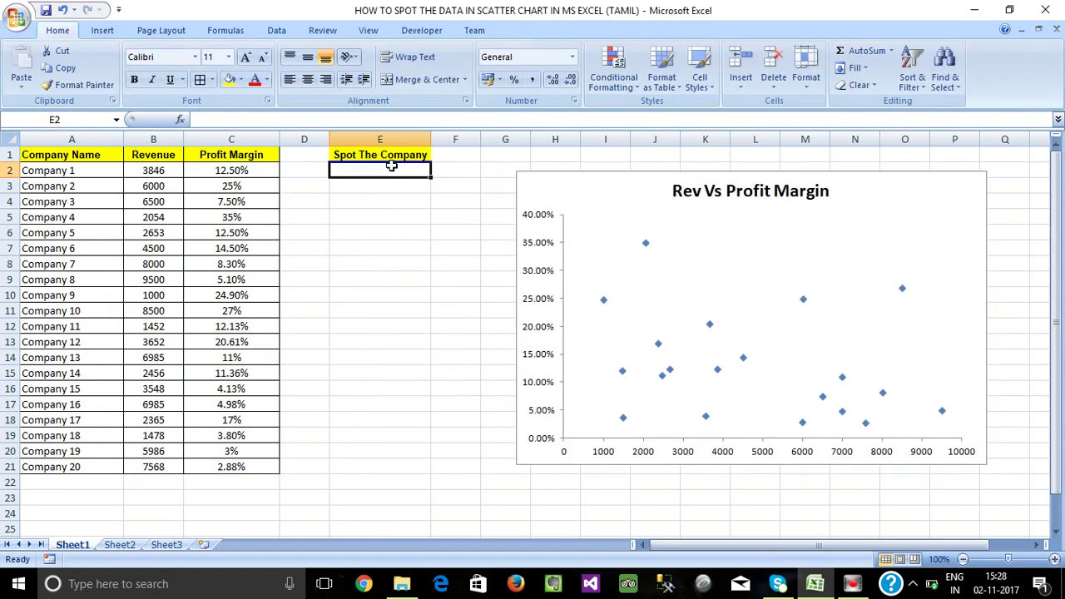
pyautogui.moveTo(431, 136); pyautogui.dragTo(441, 136)
pyautogui.click(392, 155)
pyautogui.click(392, 176)
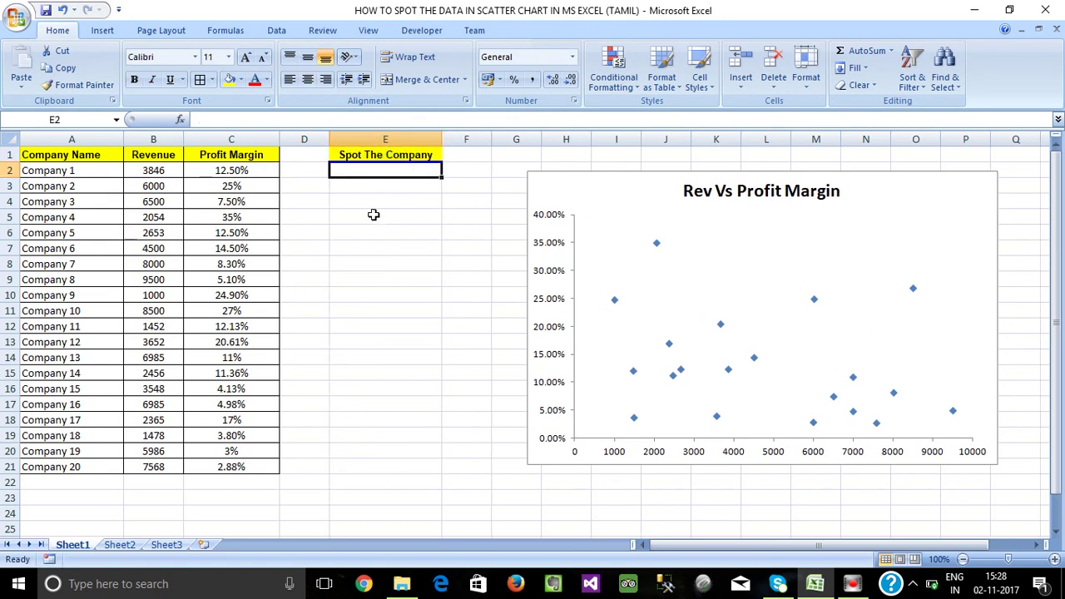
pyautogui.click(380, 193)
pyautogui.click(382, 171)
pyautogui.click(404, 200)
# Add list data validation to cell E2 using the company names in A2:A21 as the source
pyautogui.click(404, 170)
pyautogui.click(278, 31)
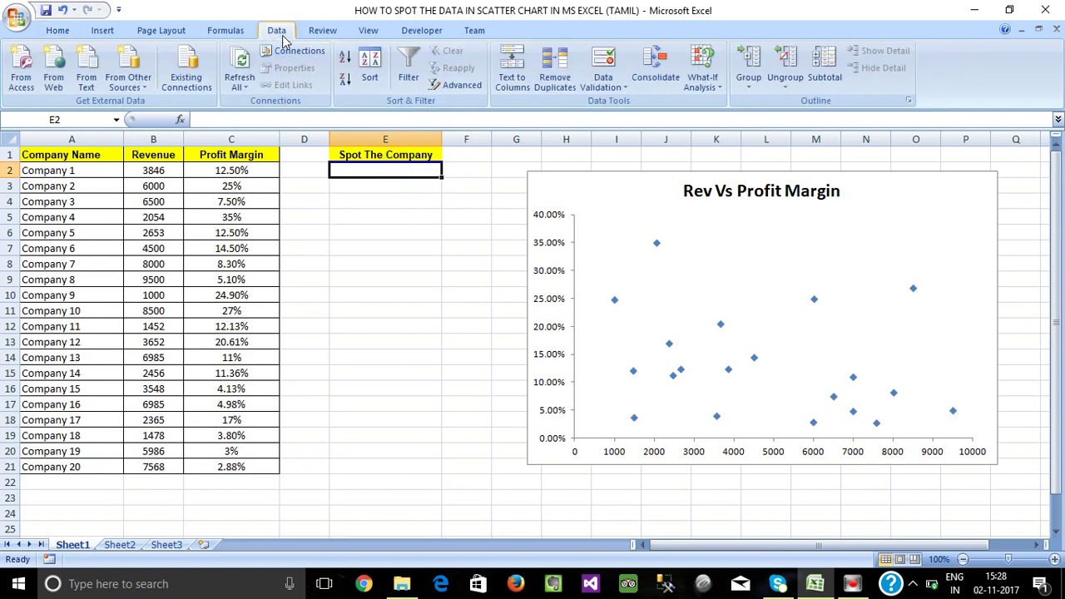
pyautogui.click(605, 83)
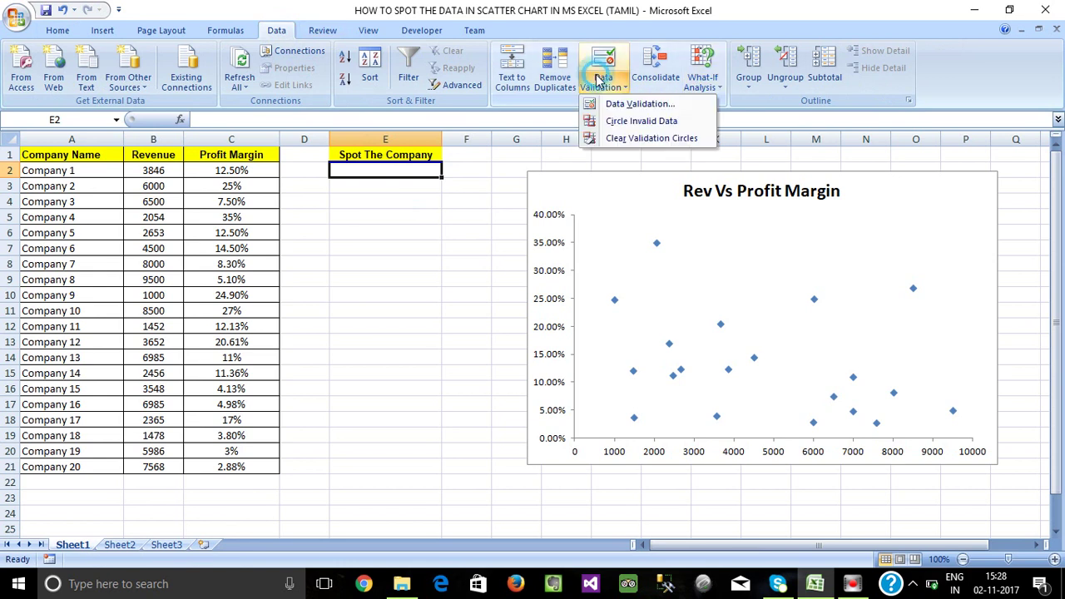
pyautogui.click(613, 103)
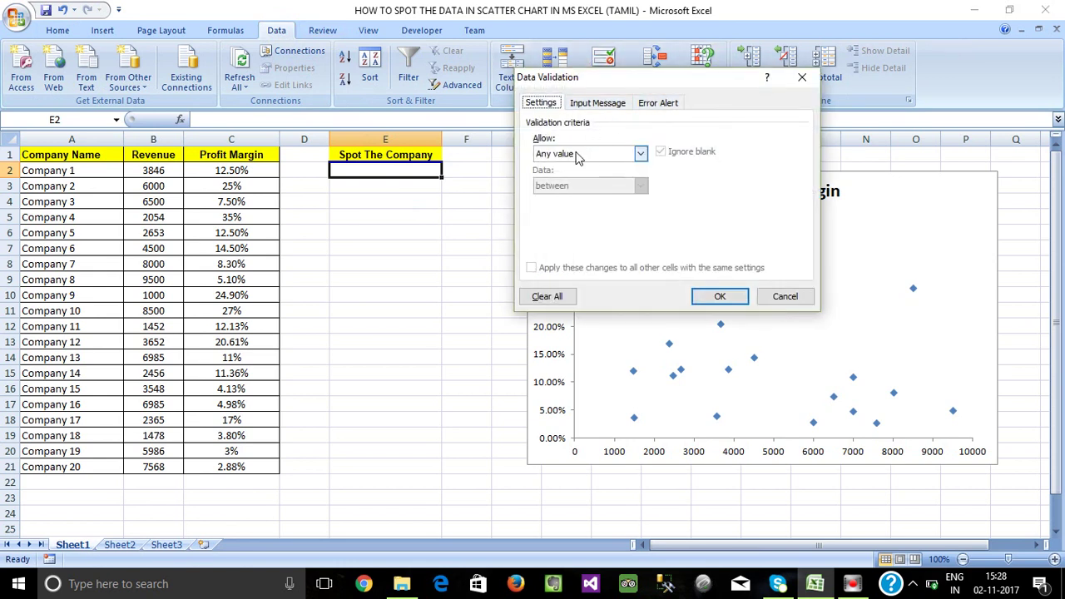
pyautogui.click(641, 153)
pyautogui.click(549, 200)
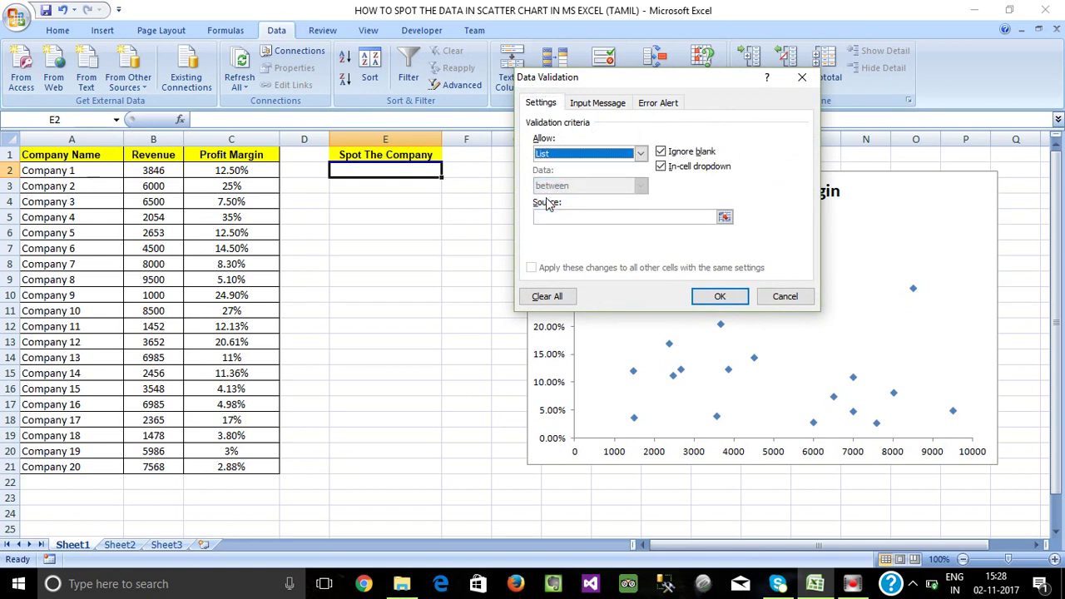
pyautogui.click(724, 218)
pyautogui.moveTo(73, 172); pyautogui.dragTo(74, 460)
pyautogui.press('Return')
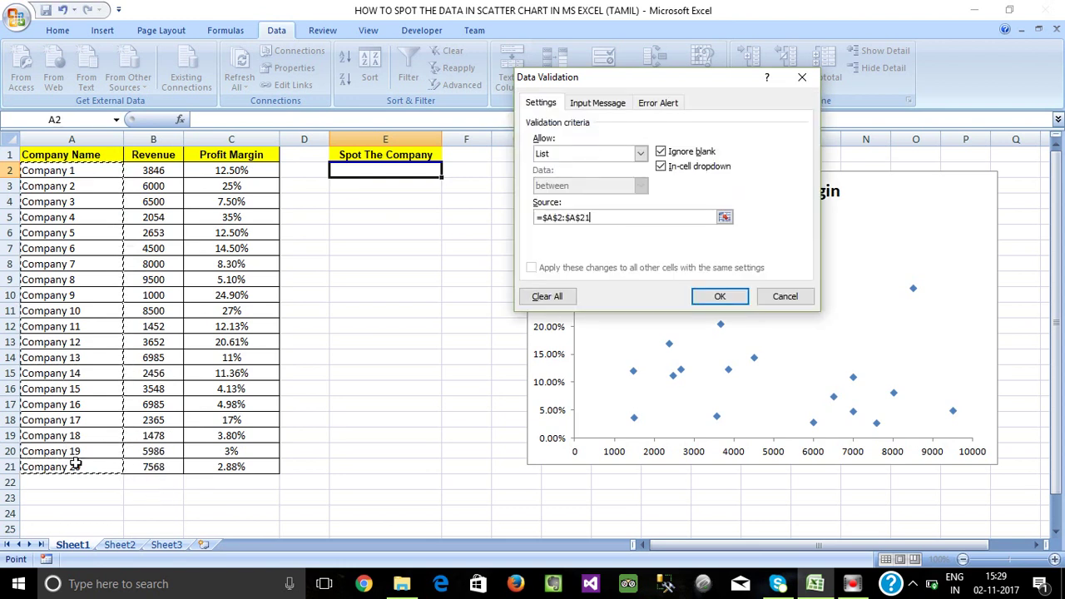
pyautogui.click(706, 296)
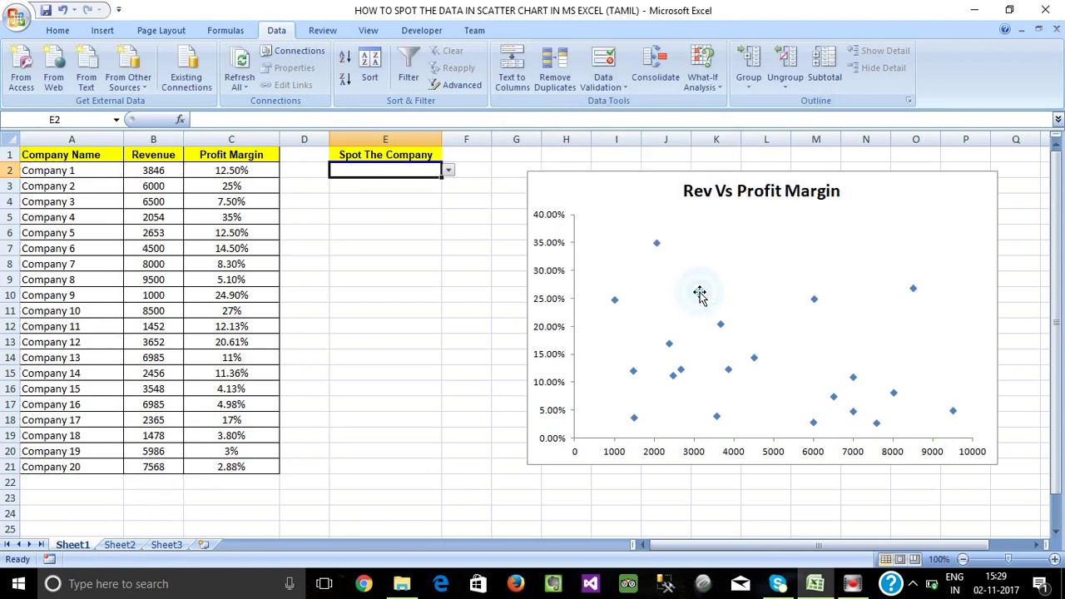
# Examine the companies offered by the drop-down list in cell E2 through to the end of the list
pyautogui.click(386, 210)
pyautogui.click(382, 169)
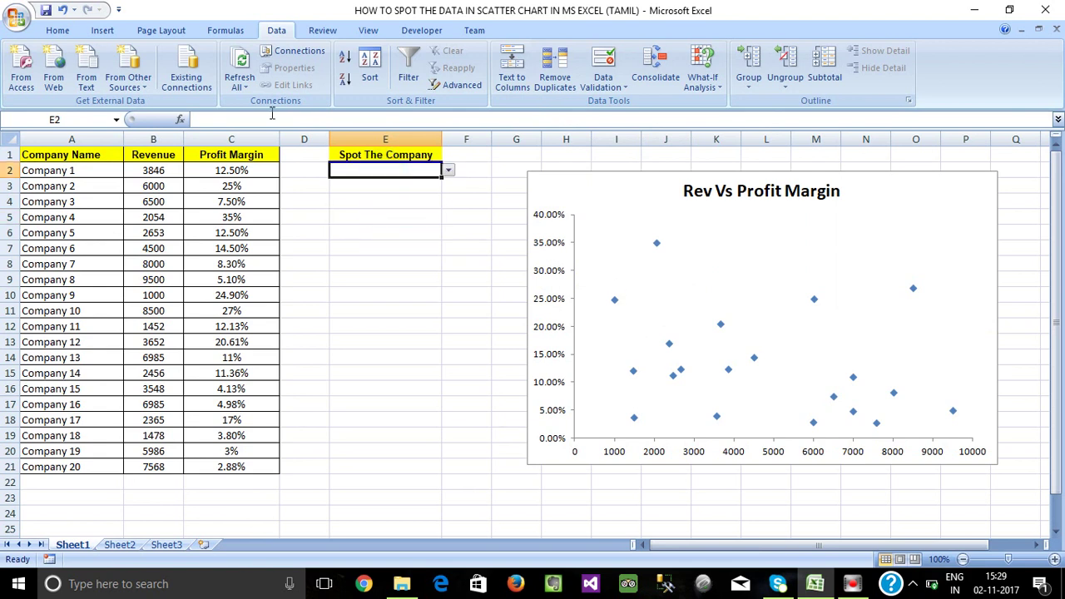
pyautogui.click(57, 30)
pyautogui.click(363, 230)
pyautogui.click(437, 170)
pyautogui.click(446, 170)
pyautogui.moveTo(448, 198); pyautogui.dragTo(448, 253)
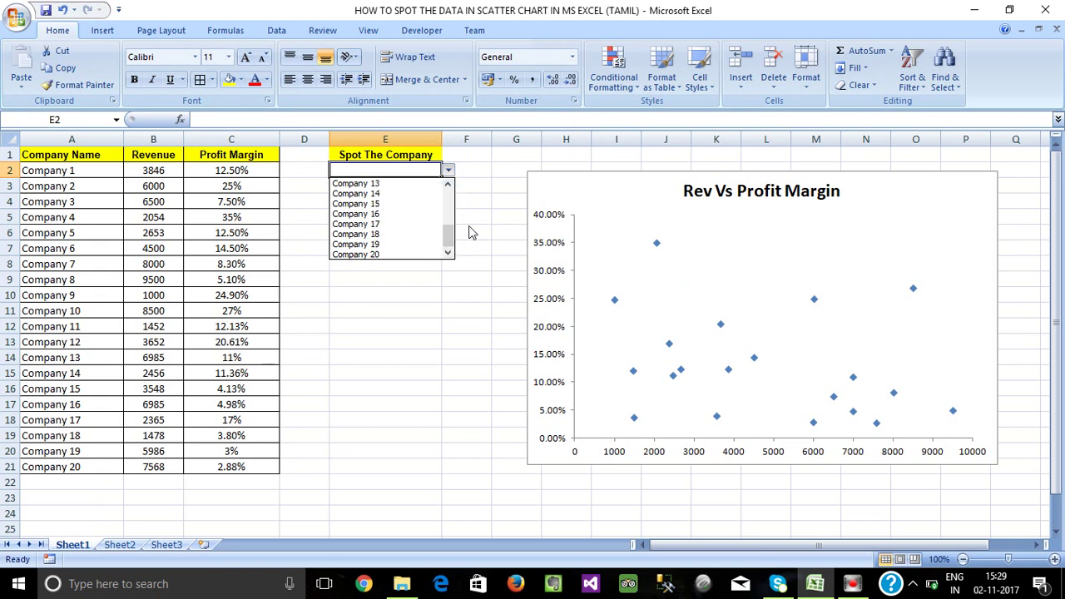
pyautogui.click(468, 223)
pyautogui.click(416, 191)
pyautogui.click(439, 168)
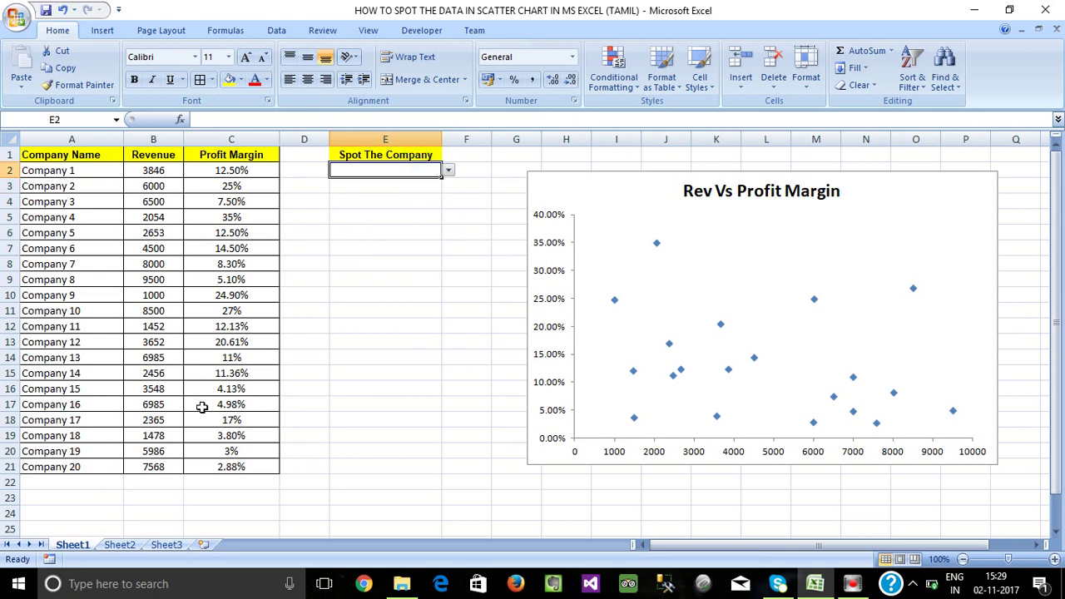
# Link cell A23 below the data table to the company selection cell with the formula =E2
pyautogui.click(44, 499)
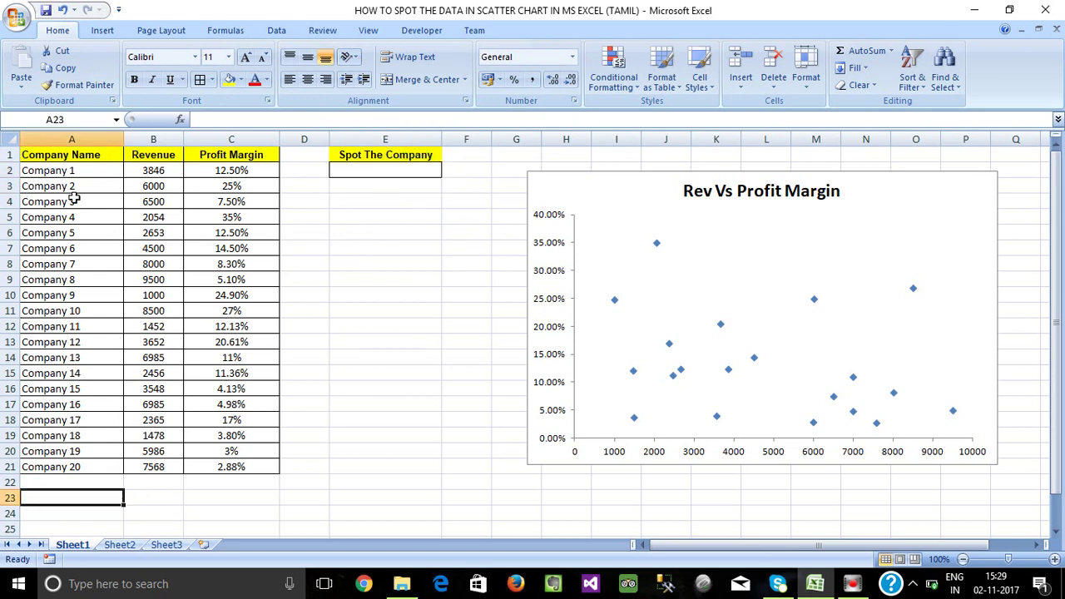
pyautogui.click(47, 513)
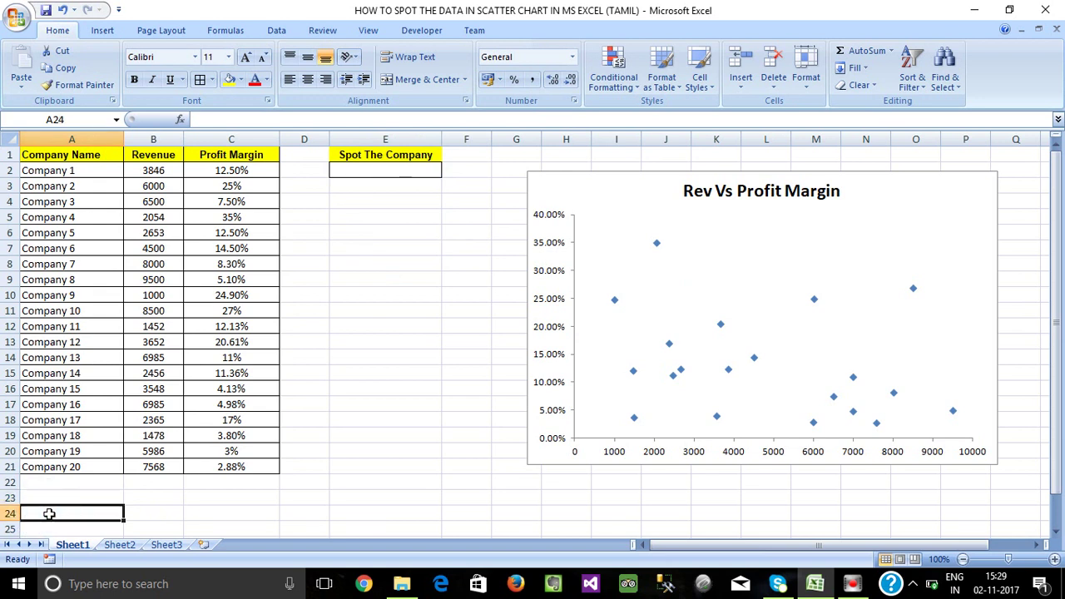
pyautogui.click(48, 499)
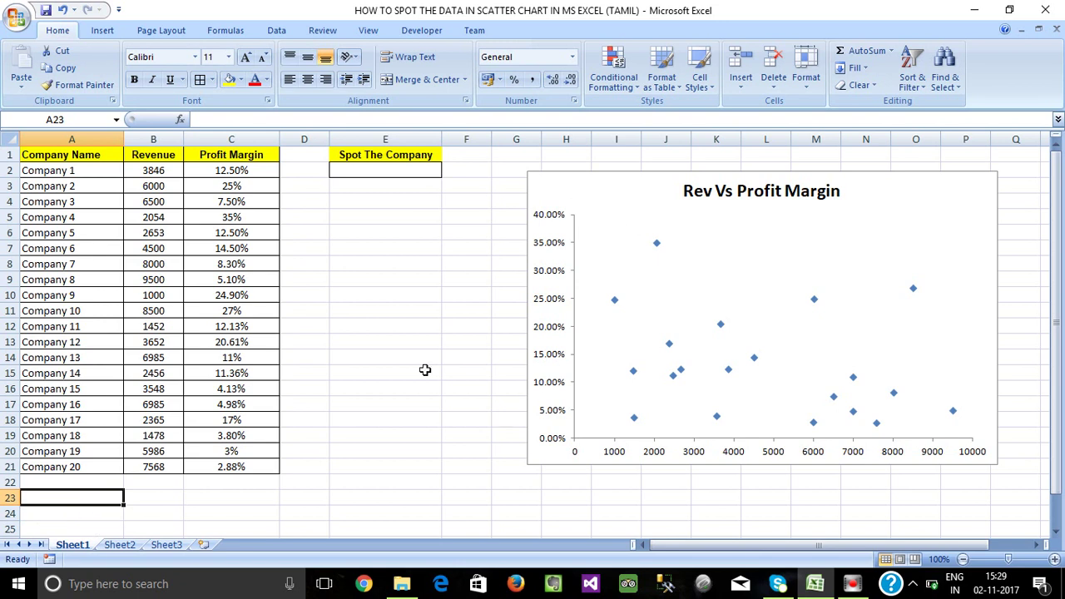
pyautogui.write('=')
pyautogui.click(366, 170)
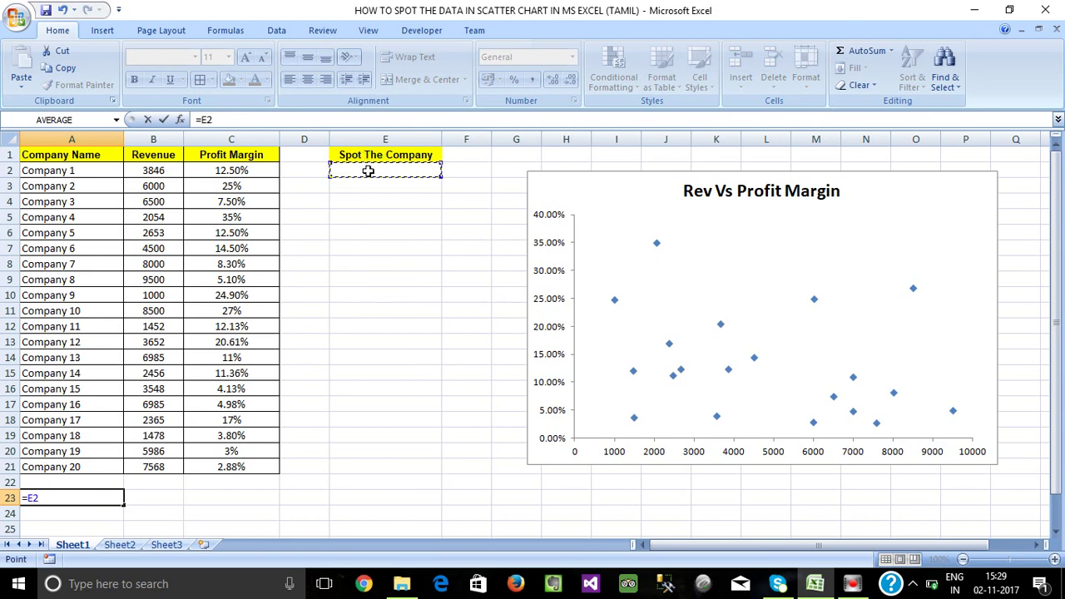
pyautogui.press('Return')
# Choose Company 3 from the drop-down list in E2 and check the linked cell A23
pyautogui.click(435, 173)
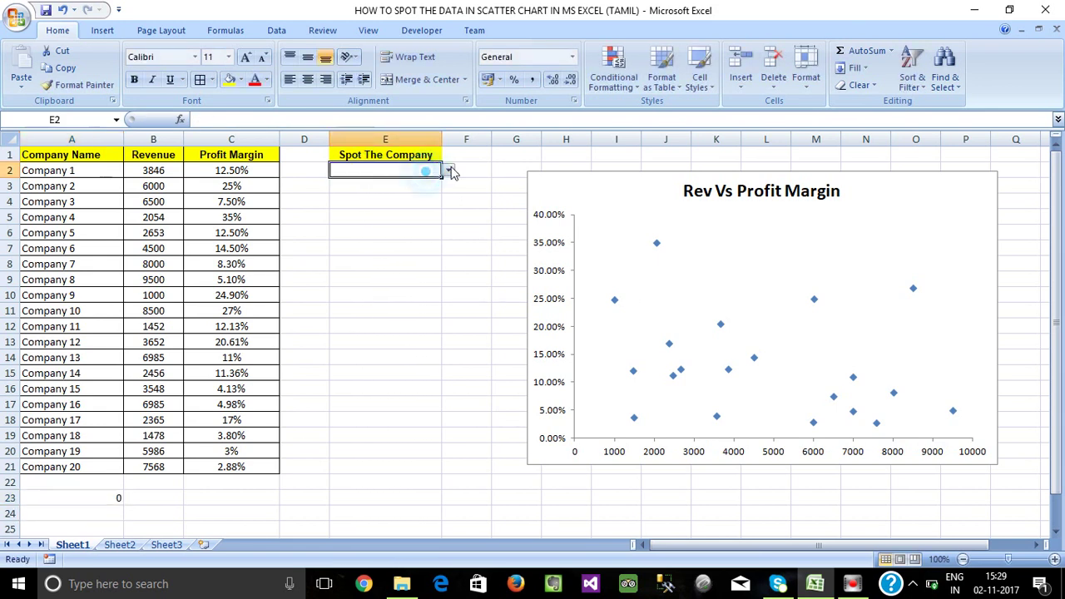
pyautogui.click(448, 170)
pyautogui.click(371, 204)
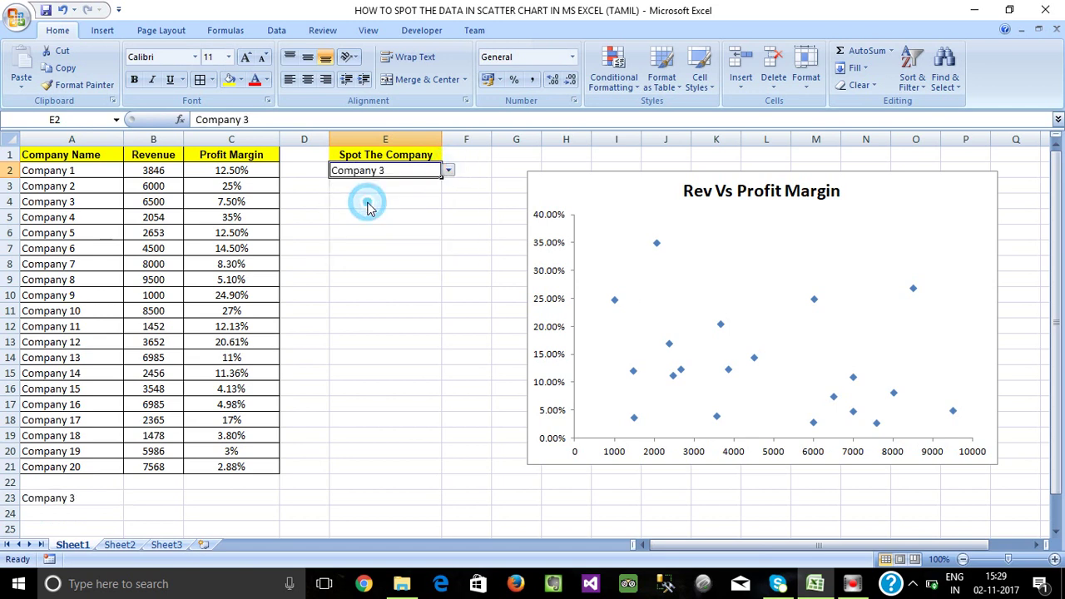
pyautogui.click(75, 497)
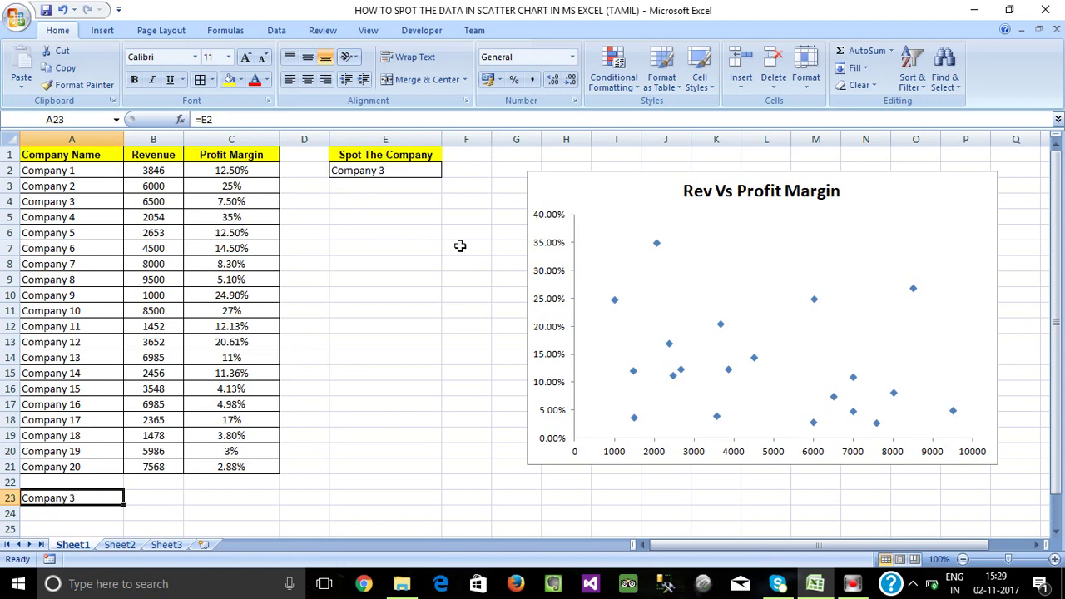
# Choose Company 10 from the drop-down list in E2 and check the linked cell A23
pyautogui.click(416, 170)
pyautogui.click(447, 169)
pyautogui.click(379, 255)
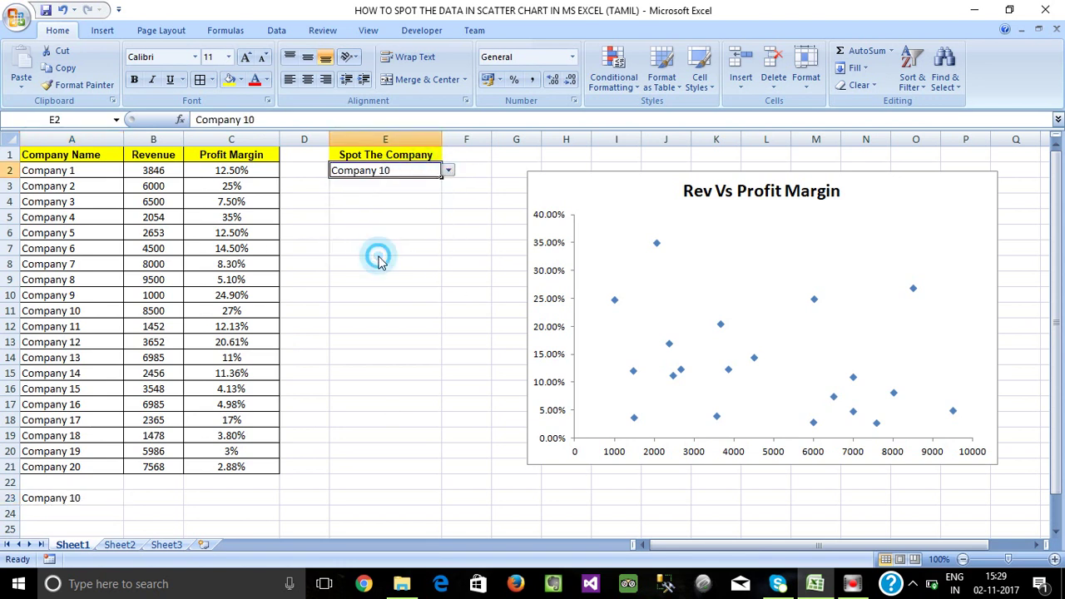
pyautogui.click(73, 500)
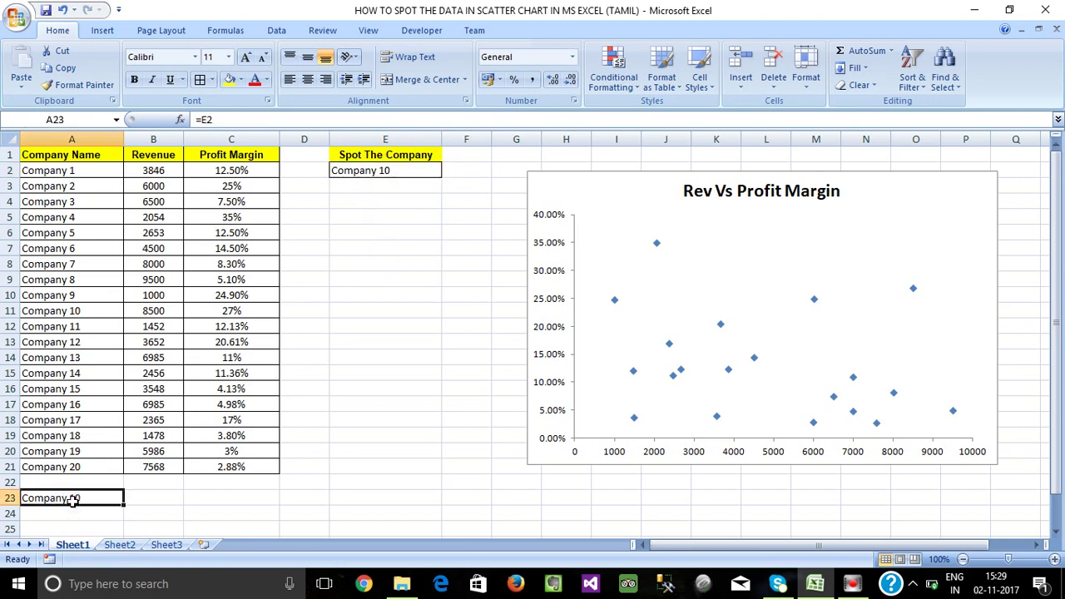
# Insert a new blank worksheet and return to Sheet1
pyautogui.click(203, 544)
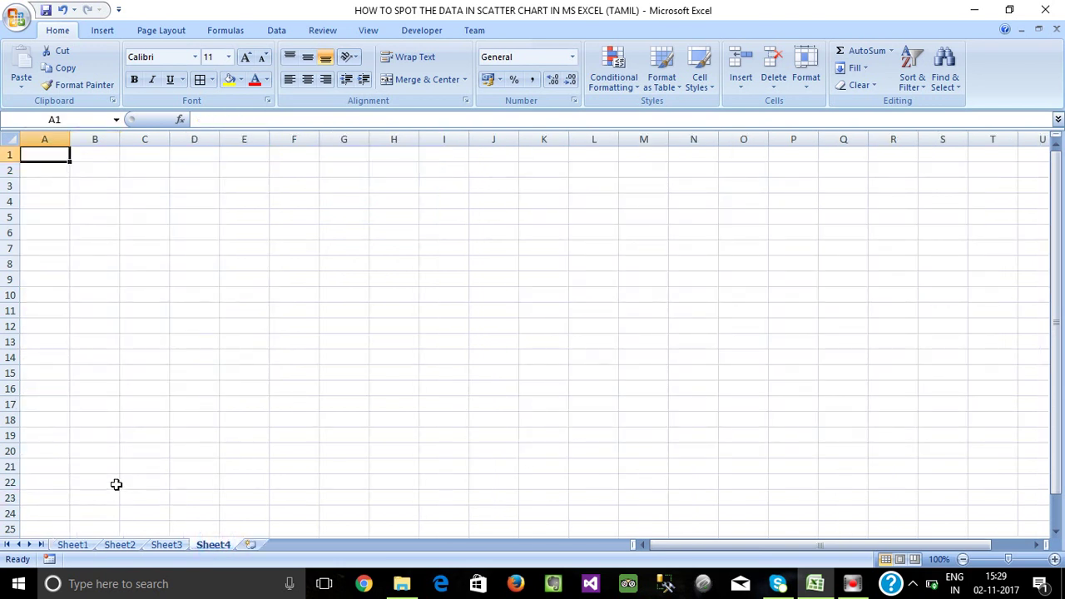
pyautogui.click(76, 546)
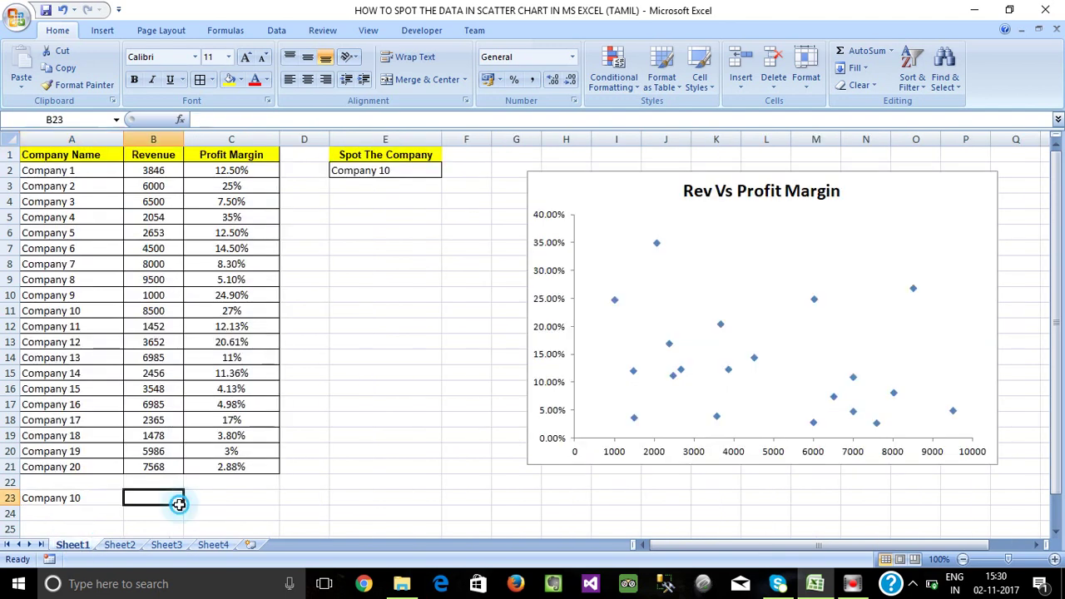
# Apply borders to cells A23:C23 below the data table
pyautogui.moveTo(78, 498); pyautogui.dragTo(224, 498)
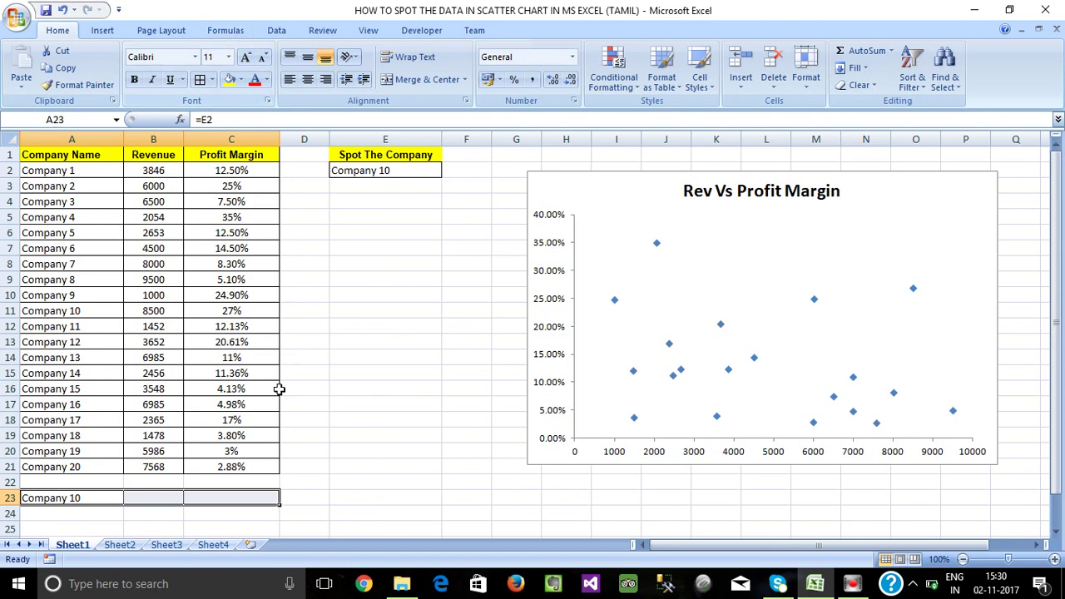
pyautogui.click(287, 516)
pyautogui.click(85, 499)
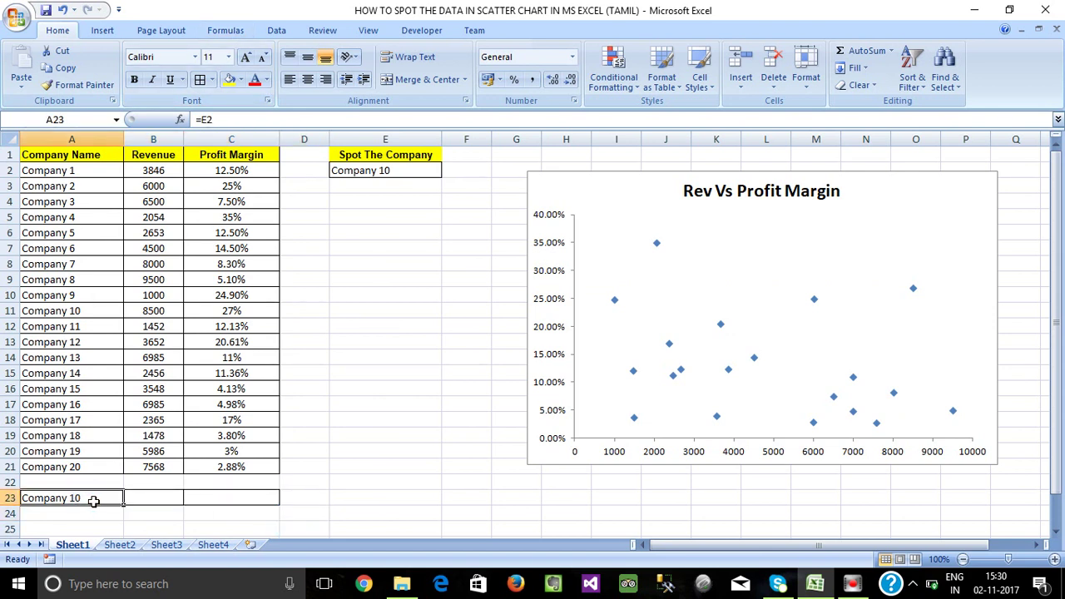
pyautogui.click(135, 501)
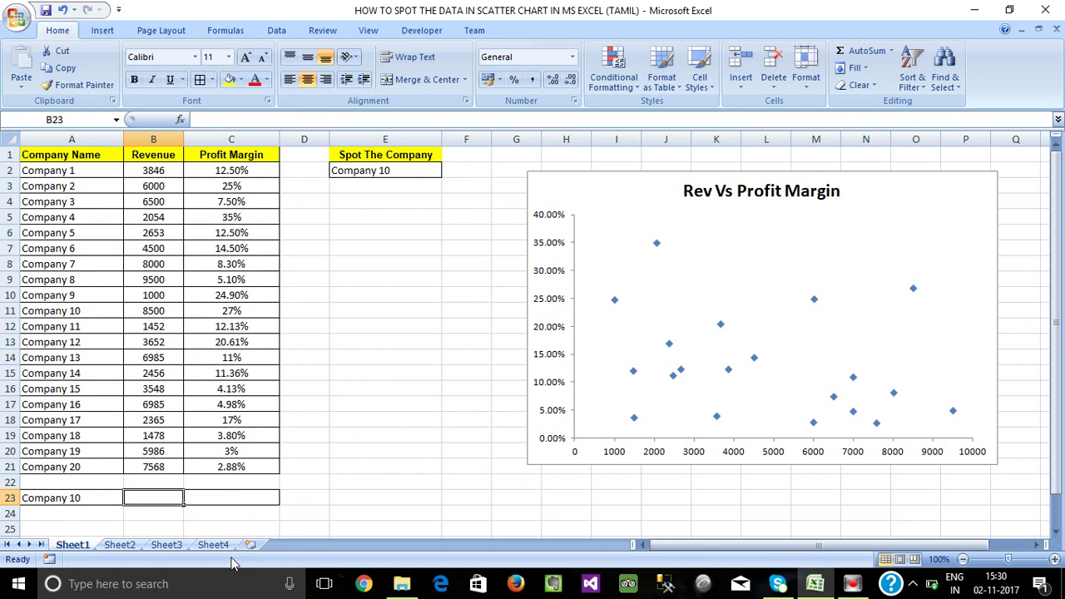
pyautogui.write('=vlo')
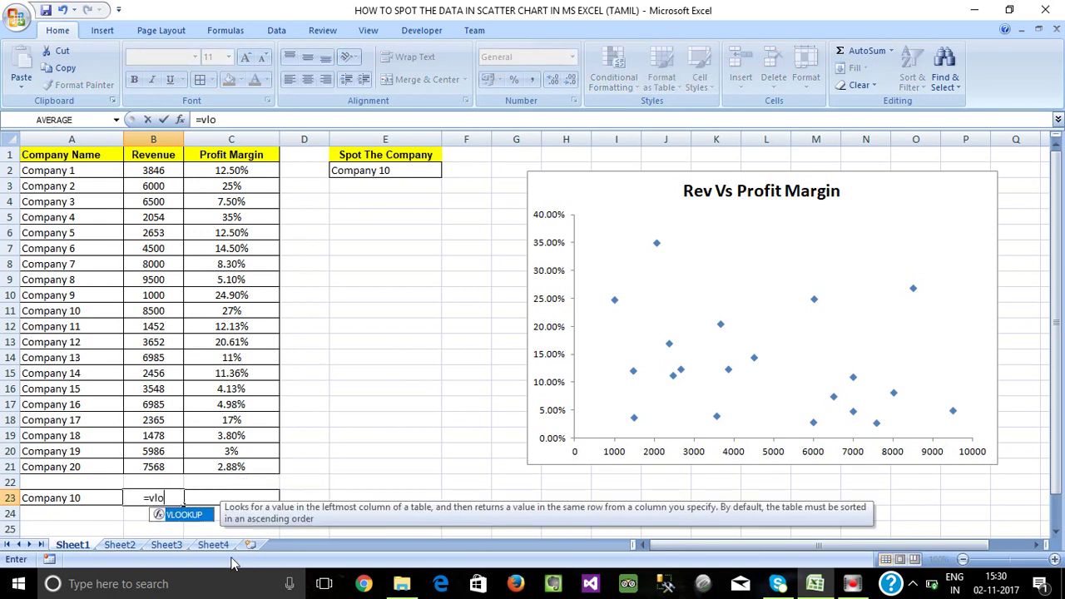
pyautogui.press('Tab')
pyautogui.press('Return')
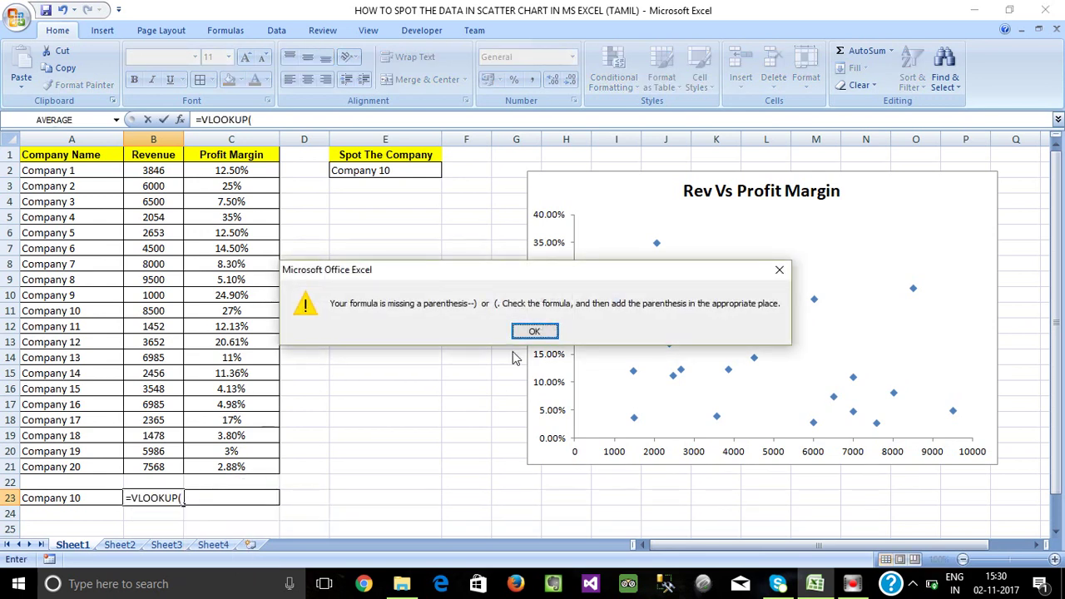
pyautogui.click(534, 332)
pyautogui.click(204, 498)
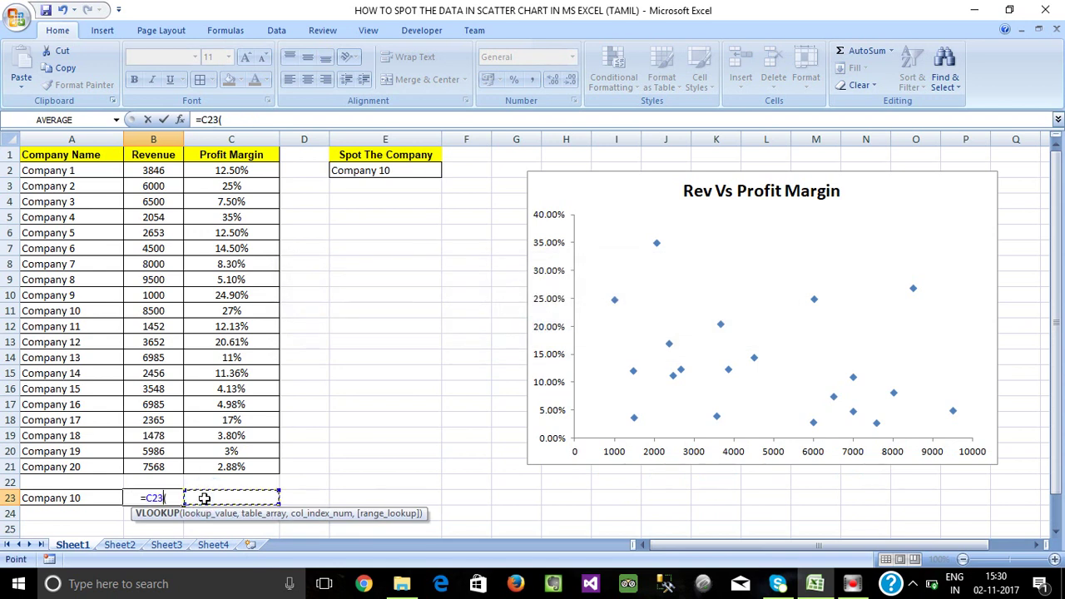
pyautogui.press('Escape')
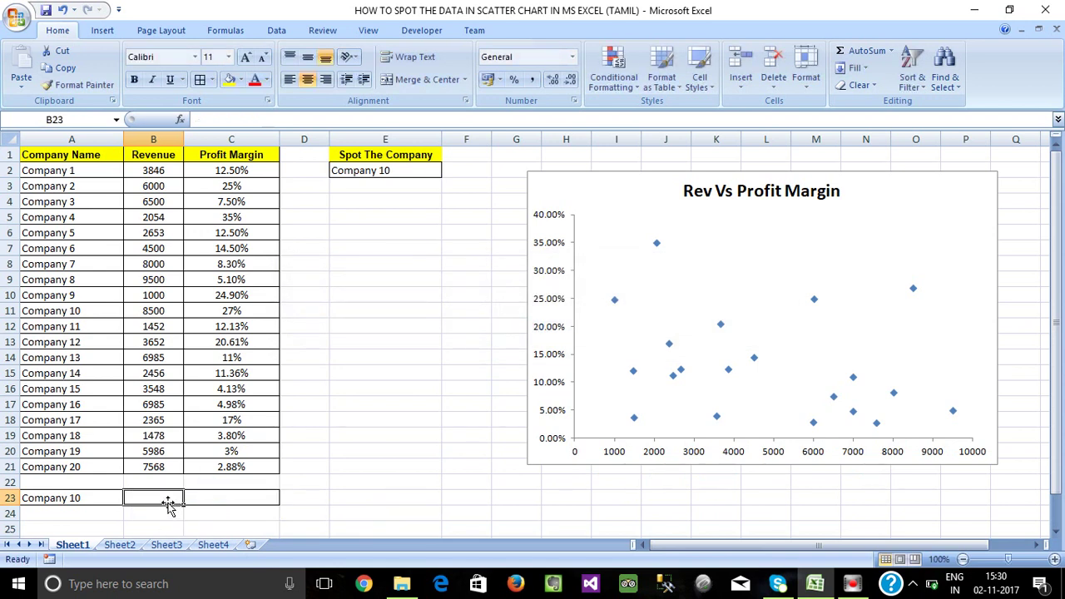
# Look up the selected company's revenue in cell B23 with the formula =VLOOKUP(A23,$A$2:$B$21,2,0)
pyautogui.write('=vlo')
pyautogui.press('Tab')
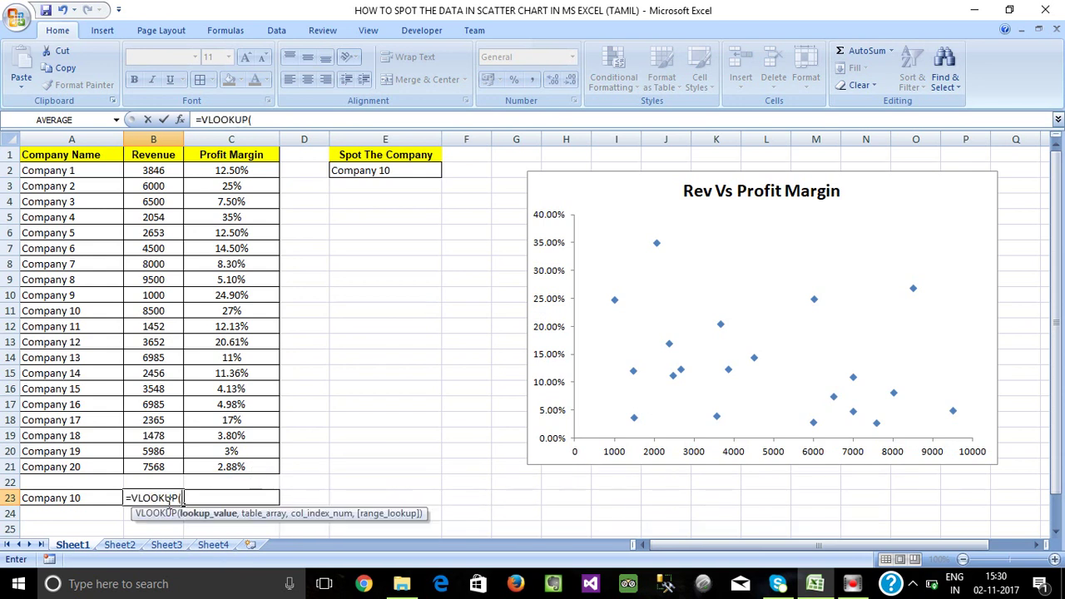
pyautogui.click(48, 498)
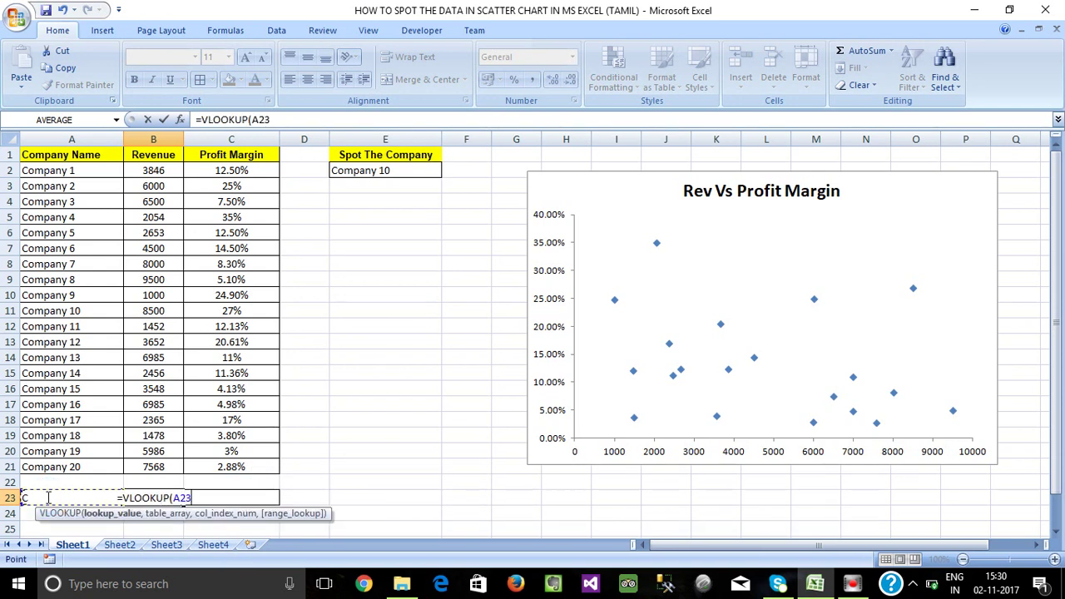
pyautogui.write(',')
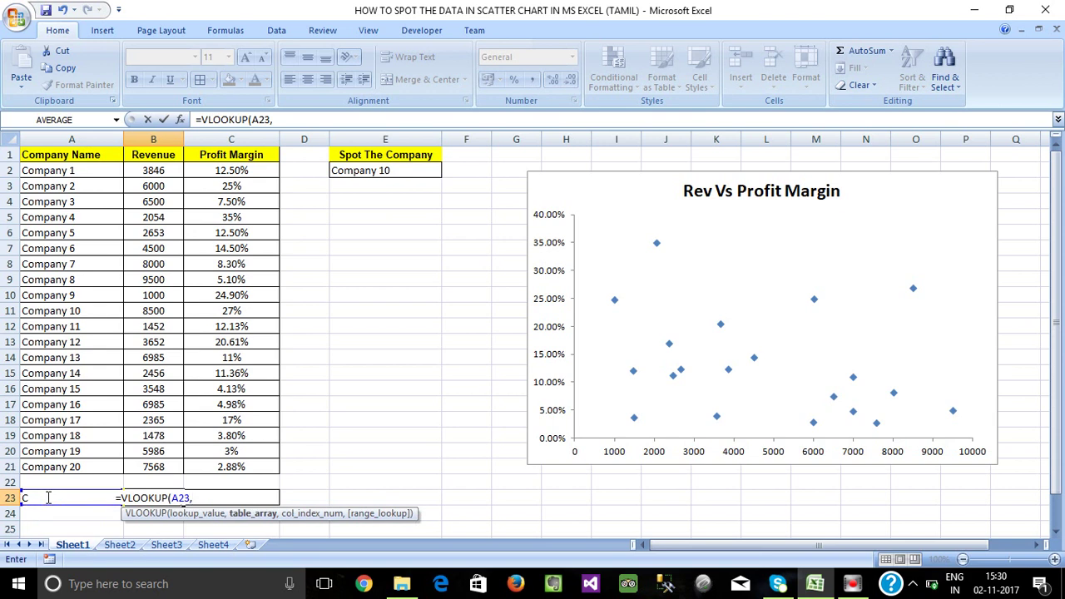
pyautogui.moveTo(40, 169); pyautogui.dragTo(183, 471)
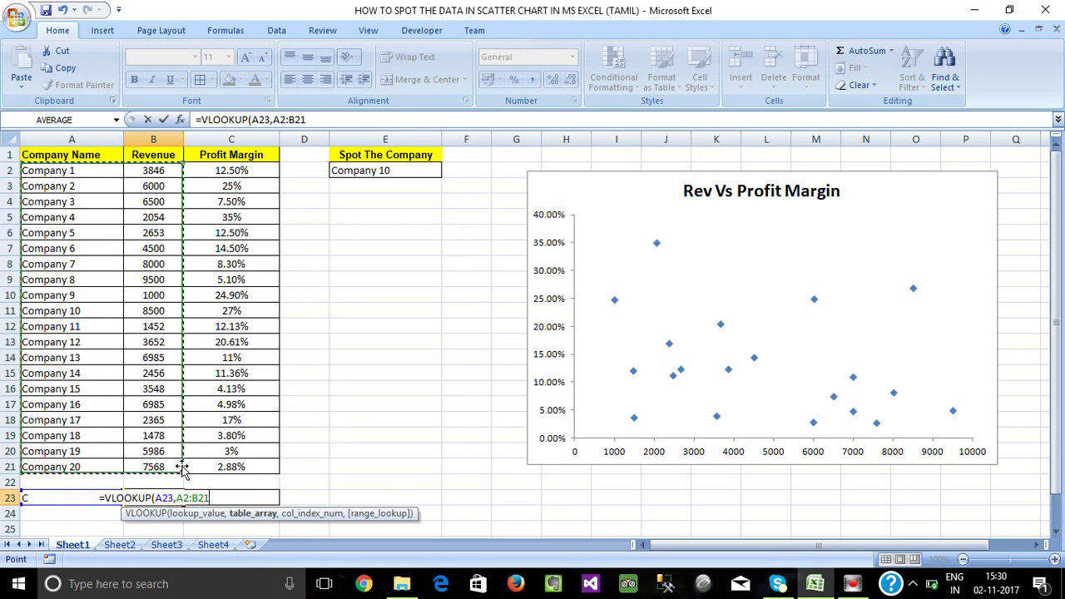
pyautogui.press('F4')
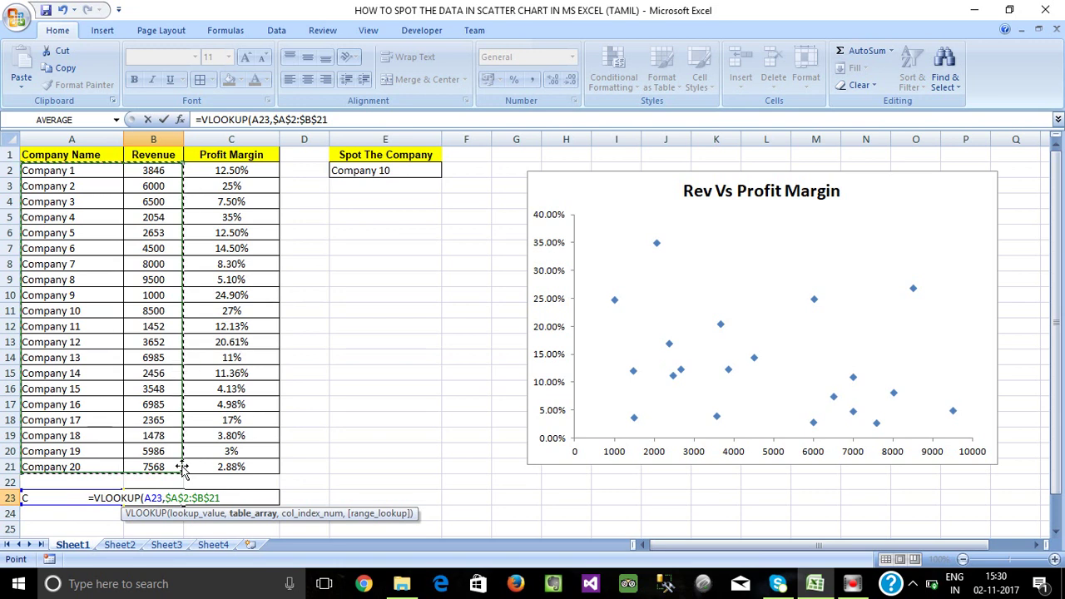
pyautogui.write(',2,0')
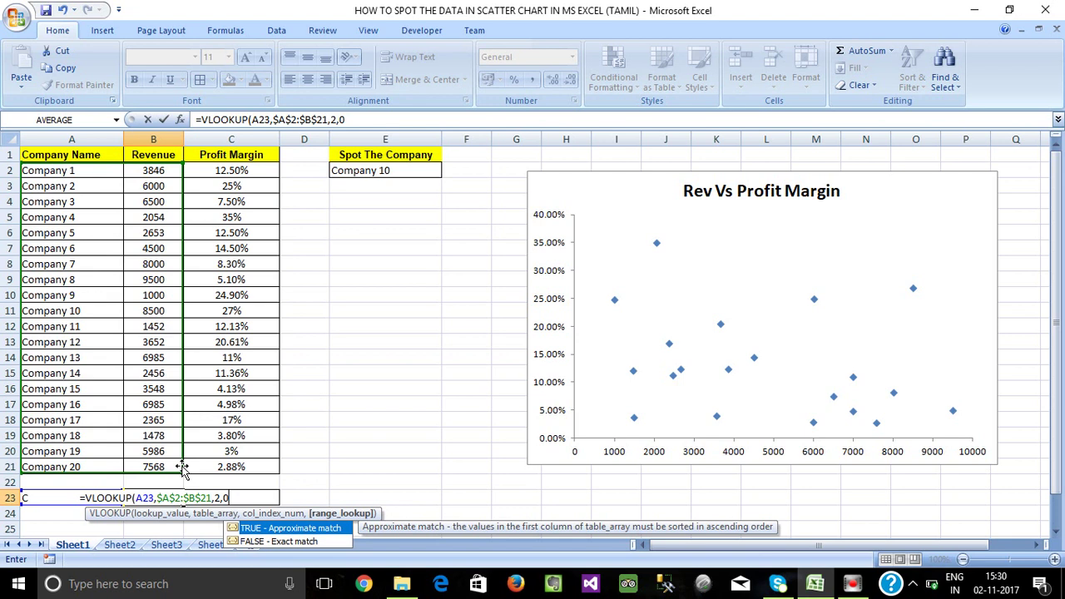
pyautogui.write(')')
pyautogui.press('Return')
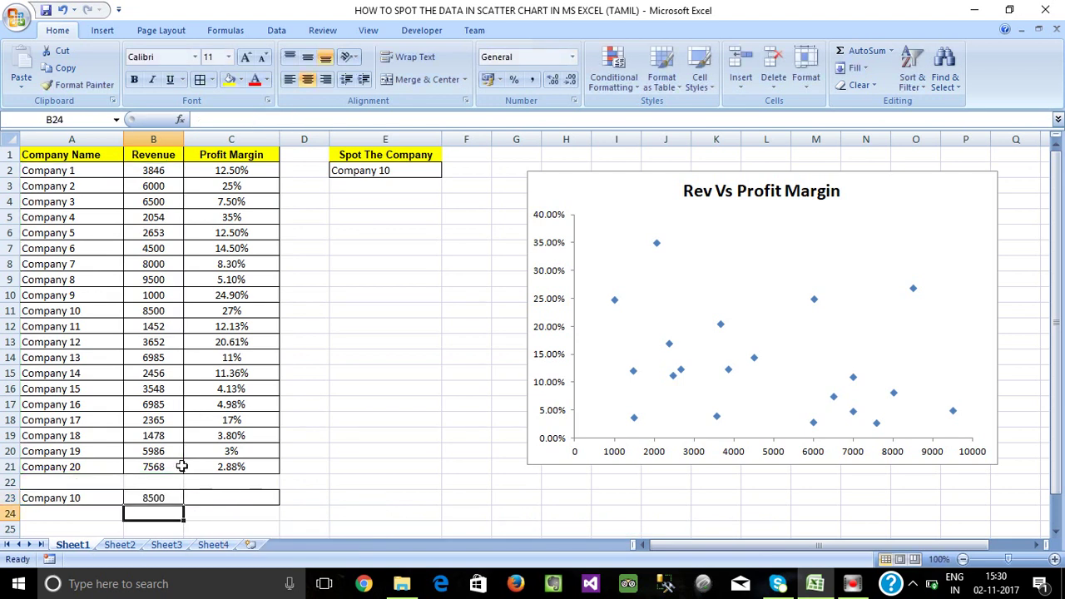
pyautogui.click(158, 497)
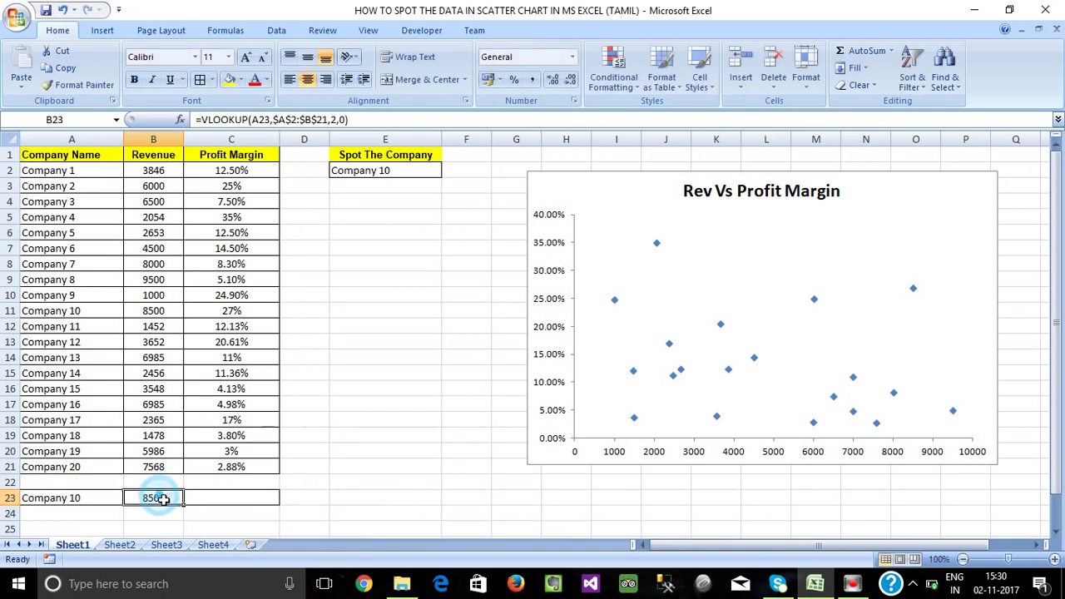
# Look up the selected company's profit margin in cell C23 with the formula =VLOOKUP(A23,$A$2:$C$21,3,0)
pyautogui.click(222, 497)
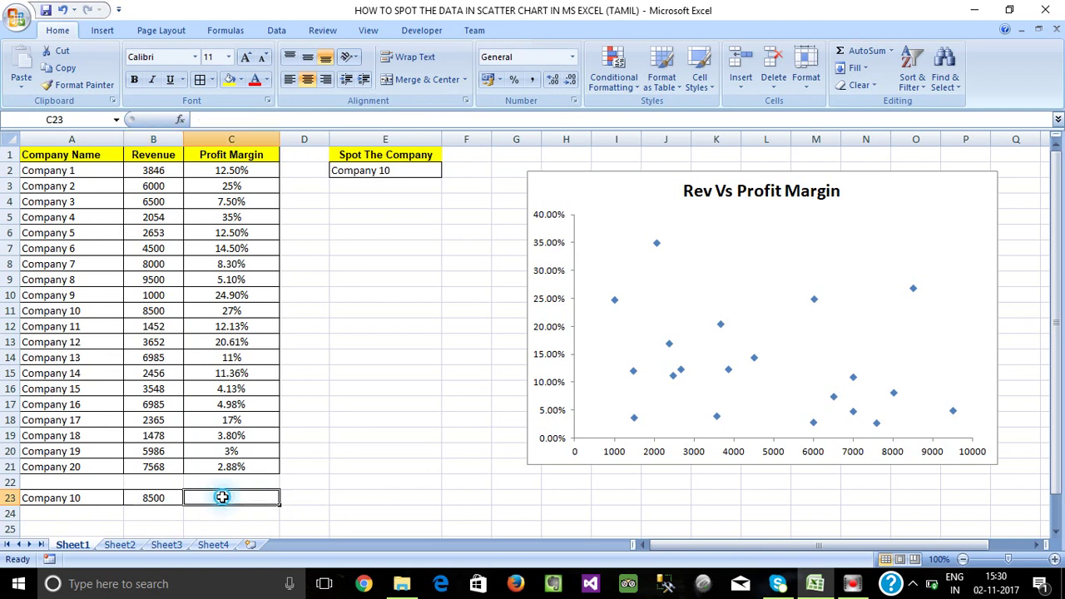
pyautogui.click(158, 498)
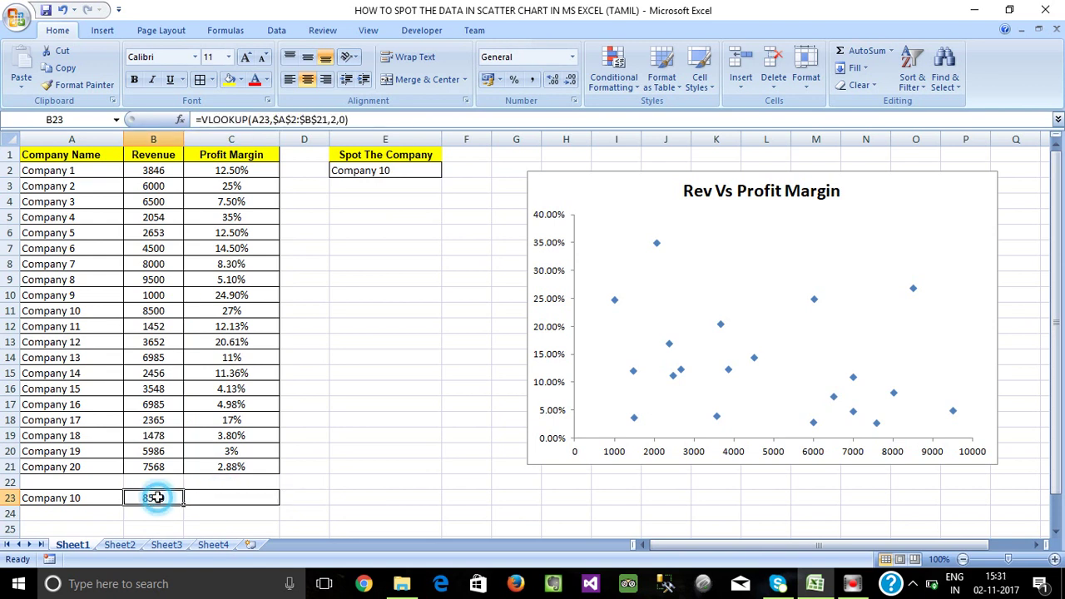
pyautogui.click(222, 499)
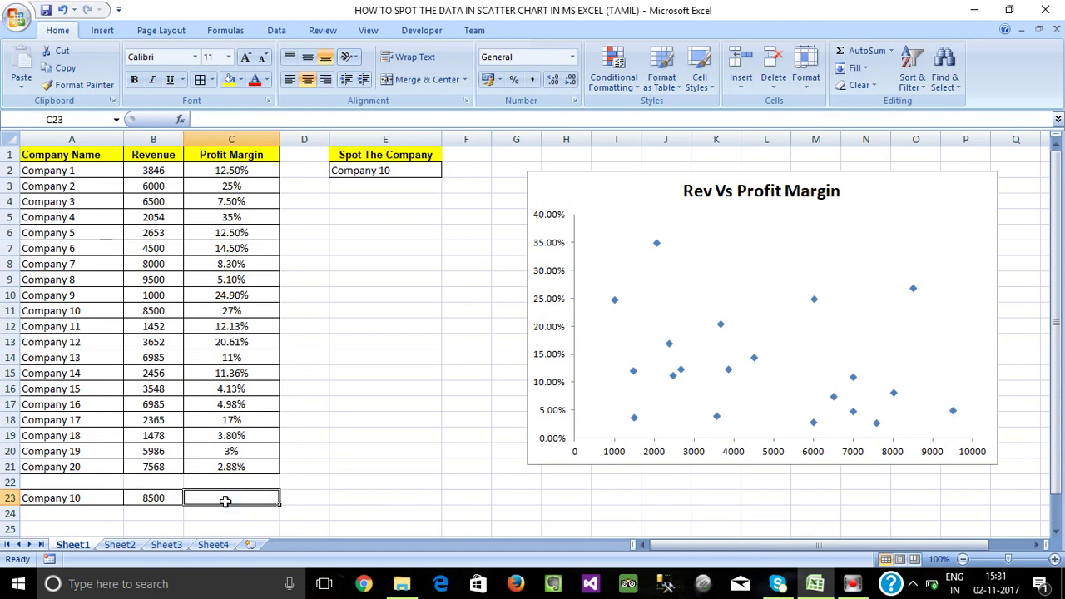
pyautogui.write('=vlo')
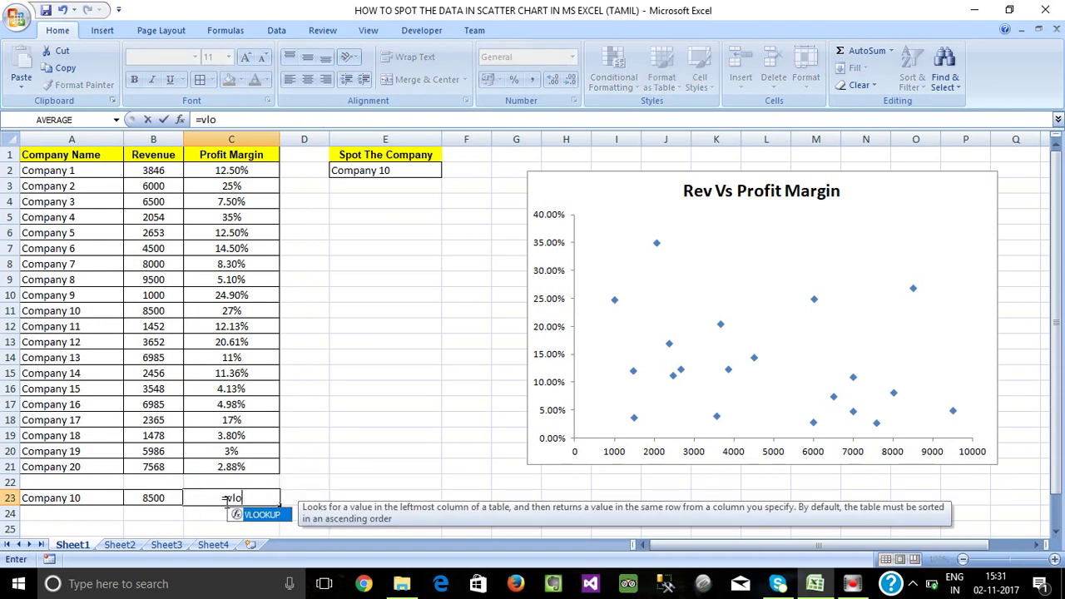
pyautogui.press('Tab')
pyautogui.click(88, 499)
pyautogui.write(',')
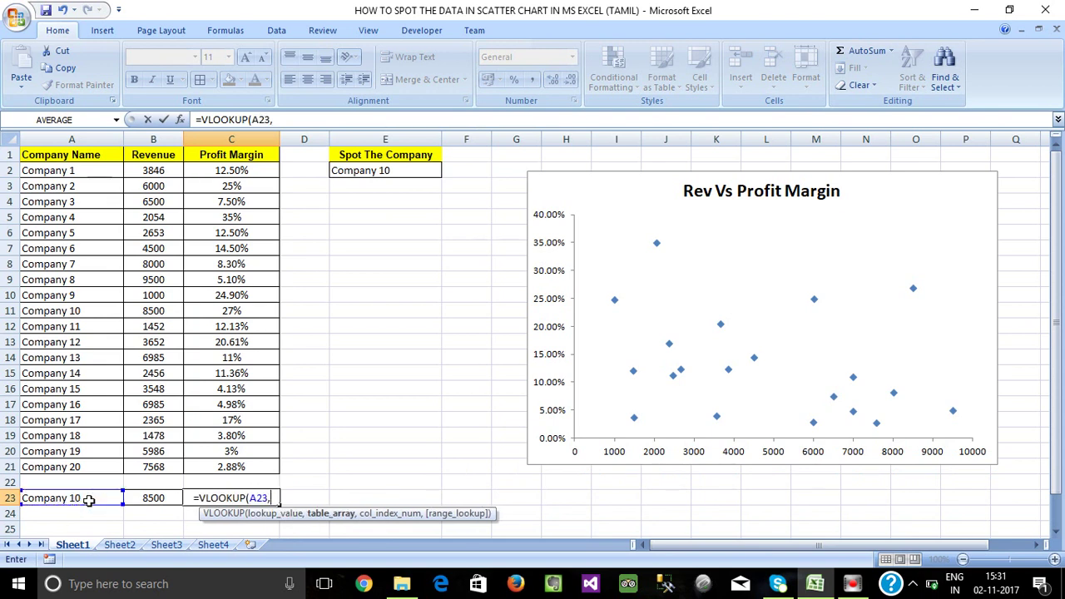
pyautogui.moveTo(40, 170); pyautogui.dragTo(247, 462)
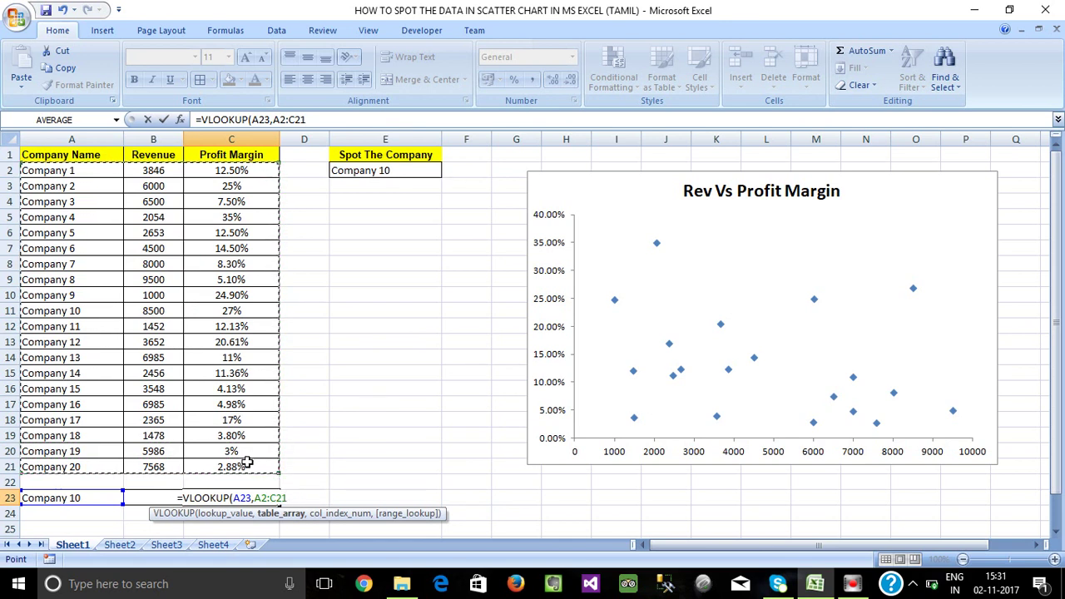
pyautogui.press('F4')
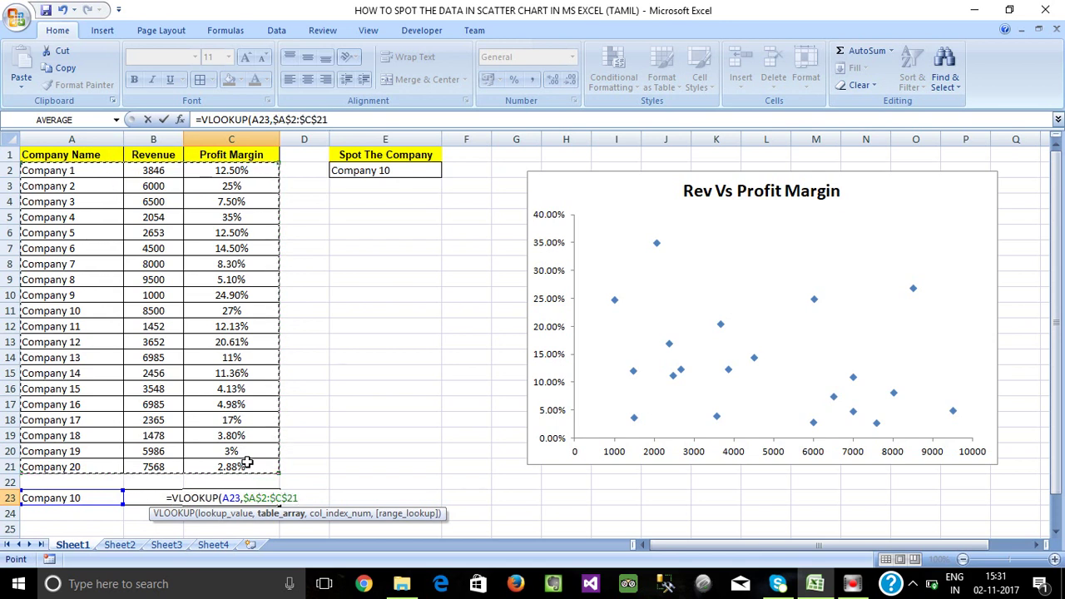
pyautogui.write(',3,0)')
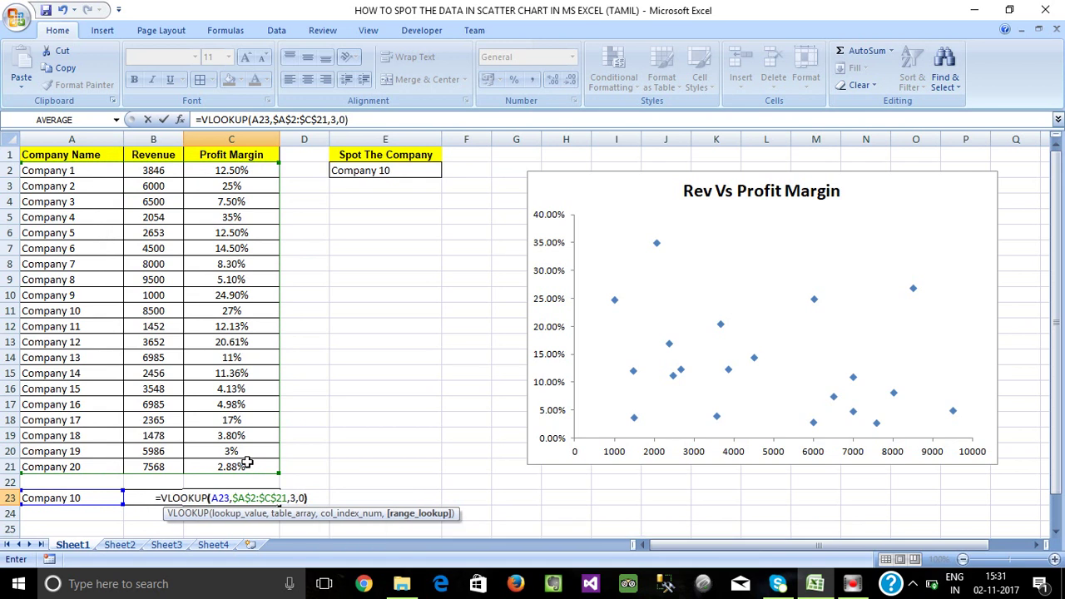
pyautogui.press('Return')
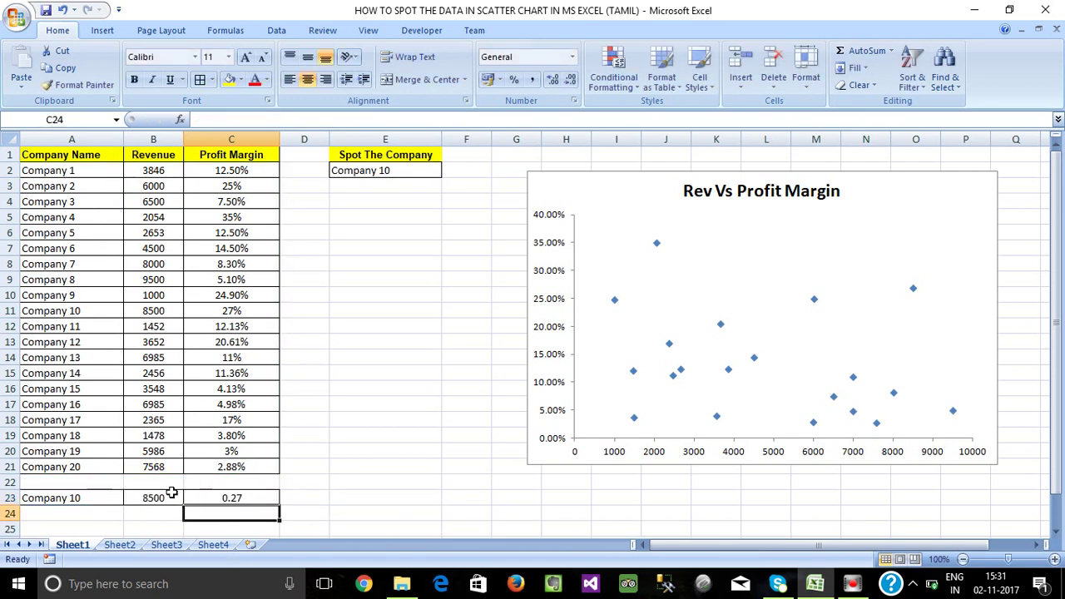
# Compare the Company 10 row in the data table with the looked-up values in row 23
pyautogui.moveTo(67, 310); pyautogui.dragTo(258, 313)
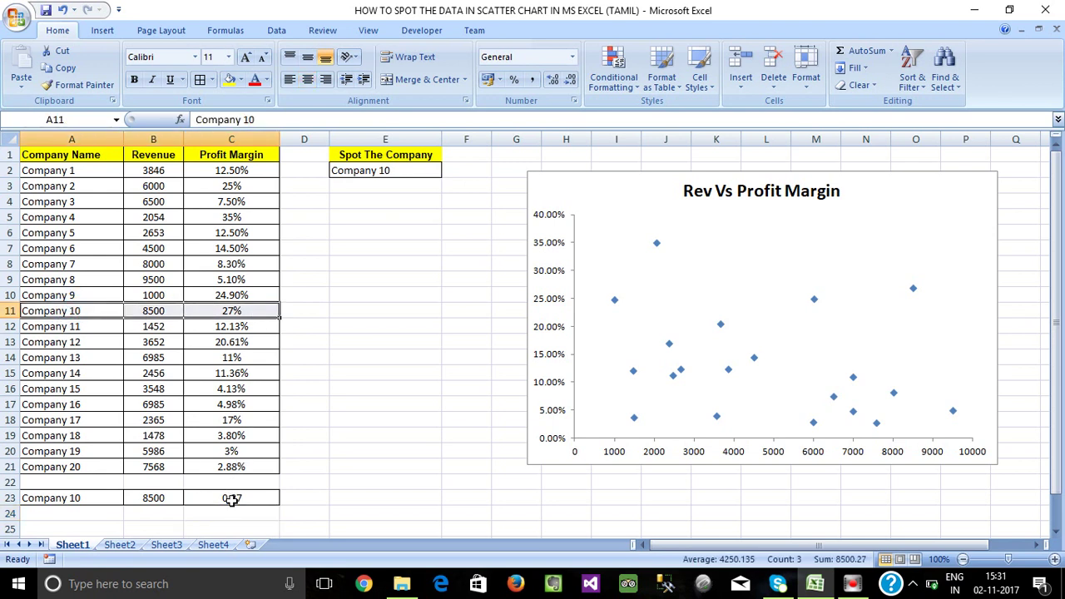
pyautogui.click(231, 499)
pyautogui.click(220, 325)
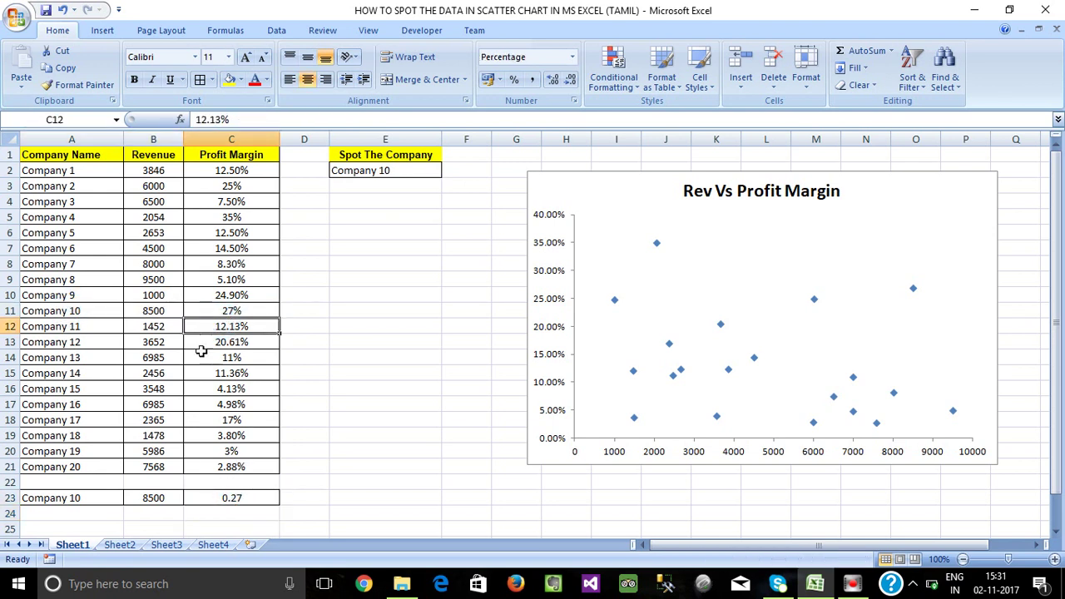
# Choose Company 15 from the drop-down list in E2 and check the profit margin lookup in C23
pyautogui.click(418, 173)
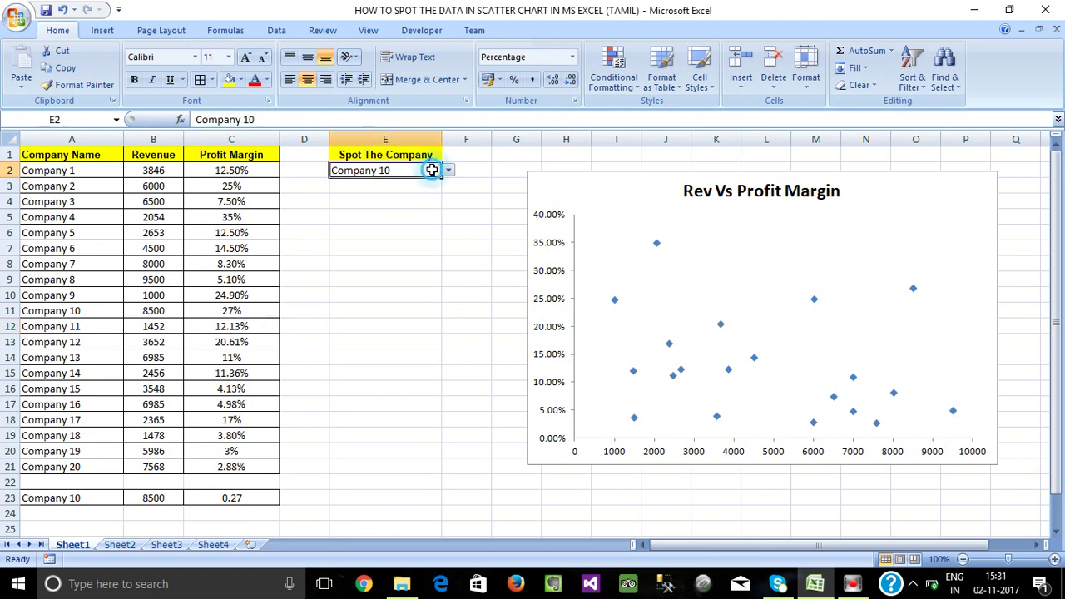
pyautogui.click(447, 170)
pyautogui.click(358, 234)
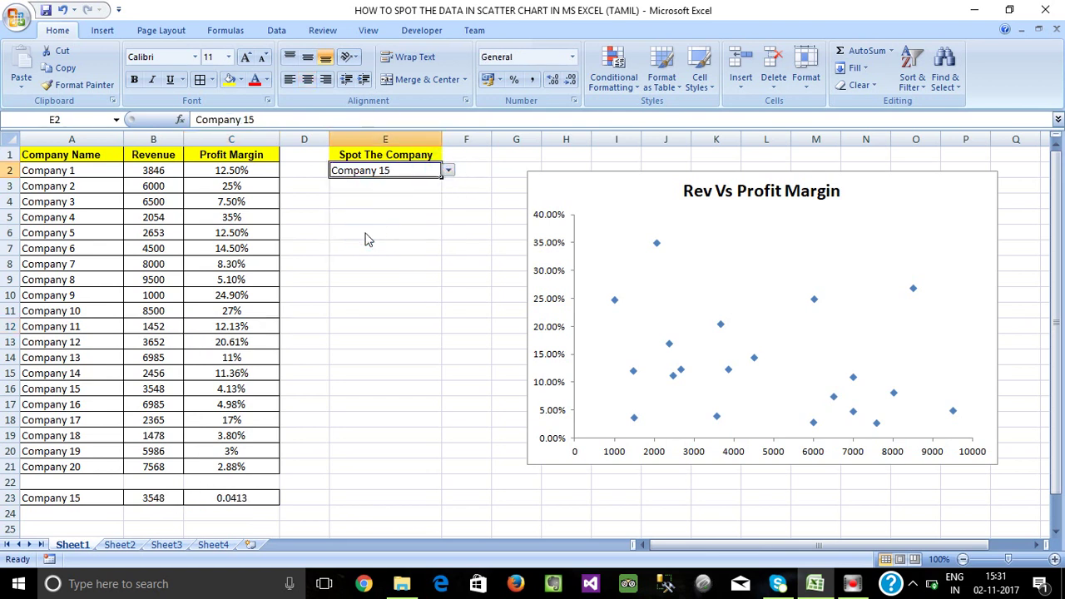
pyautogui.click(234, 495)
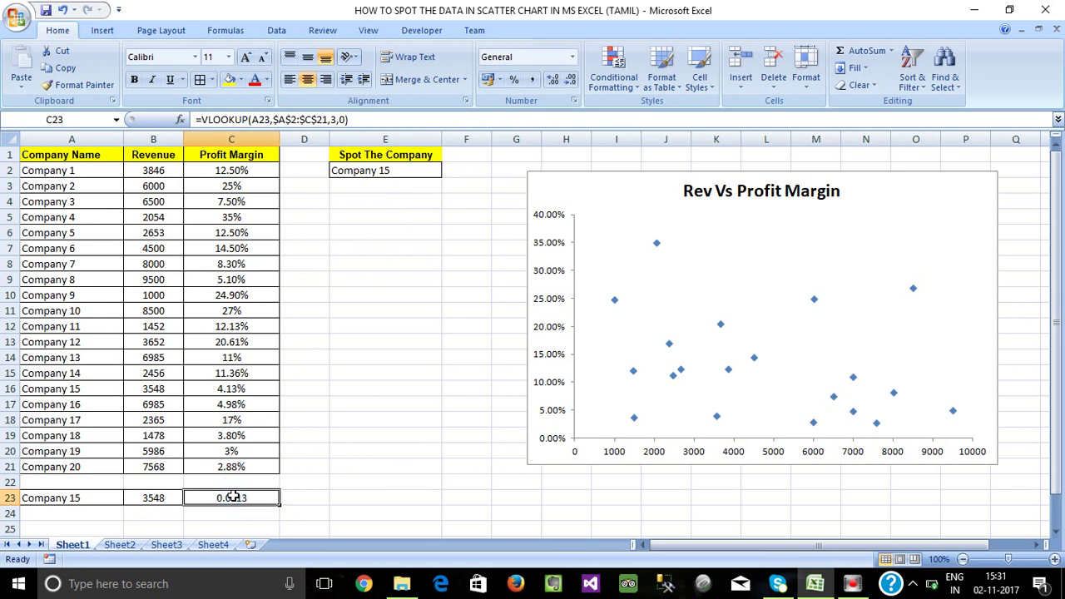
# Choose Company 18 from the drop-down list in E2 and check the lookup formula in C23
pyautogui.click(369, 171)
pyautogui.click(371, 190)
pyautogui.click(437, 171)
pyautogui.click(447, 171)
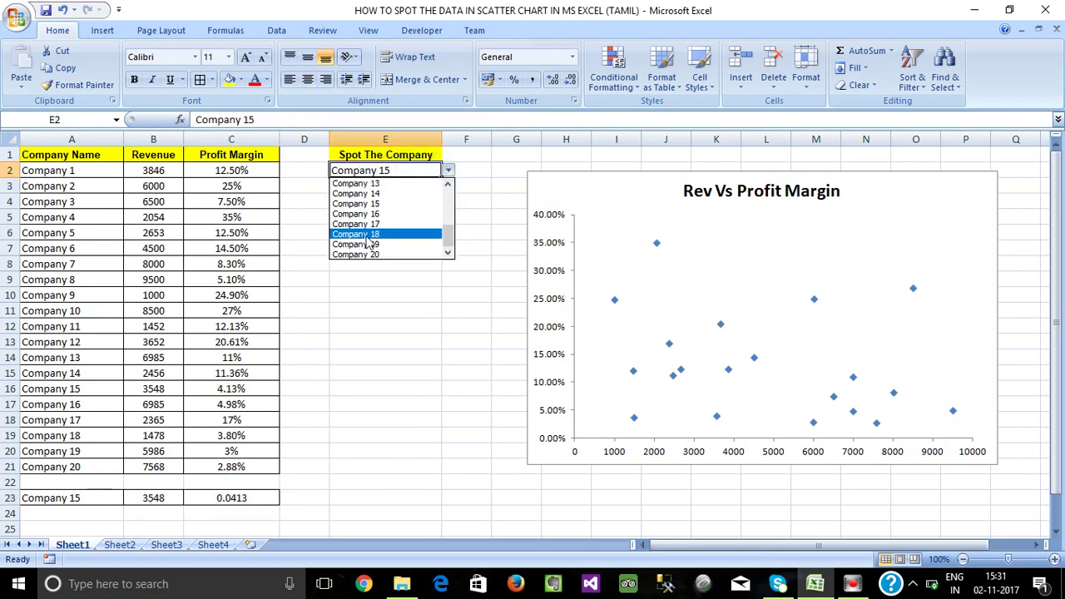
pyautogui.click(357, 239)
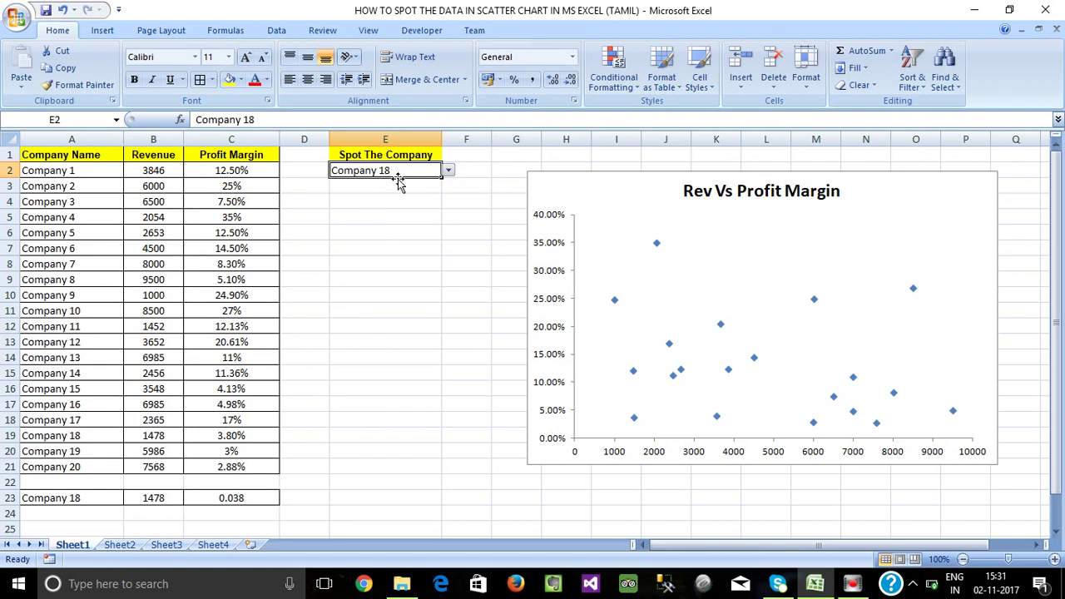
pyautogui.click(238, 497)
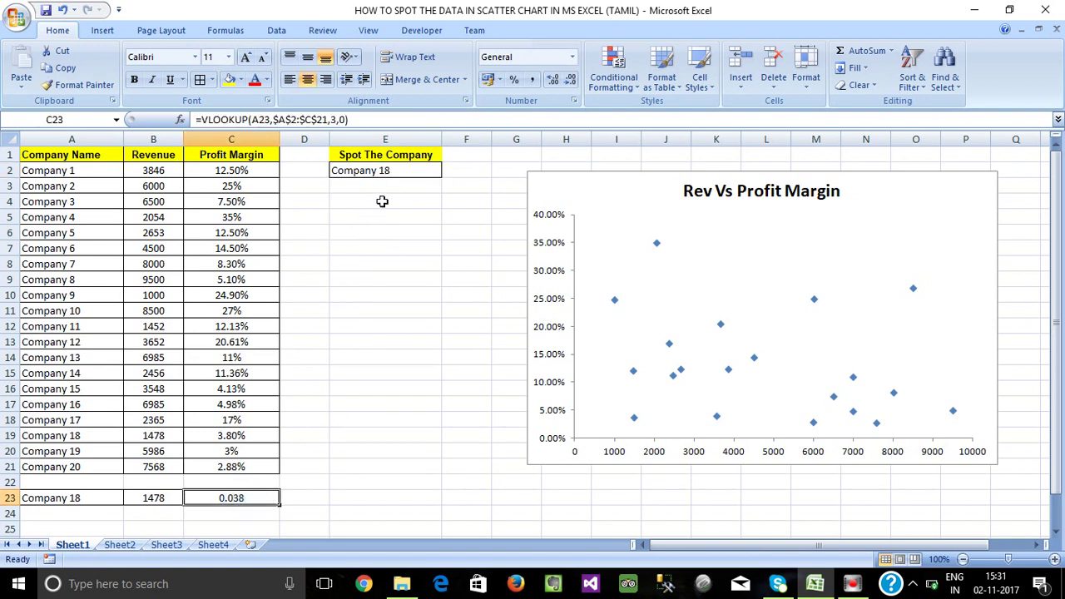
# Try further entries in the drop-down list of E2 and settle on Company 13
pyautogui.click(408, 169)
pyautogui.click(447, 171)
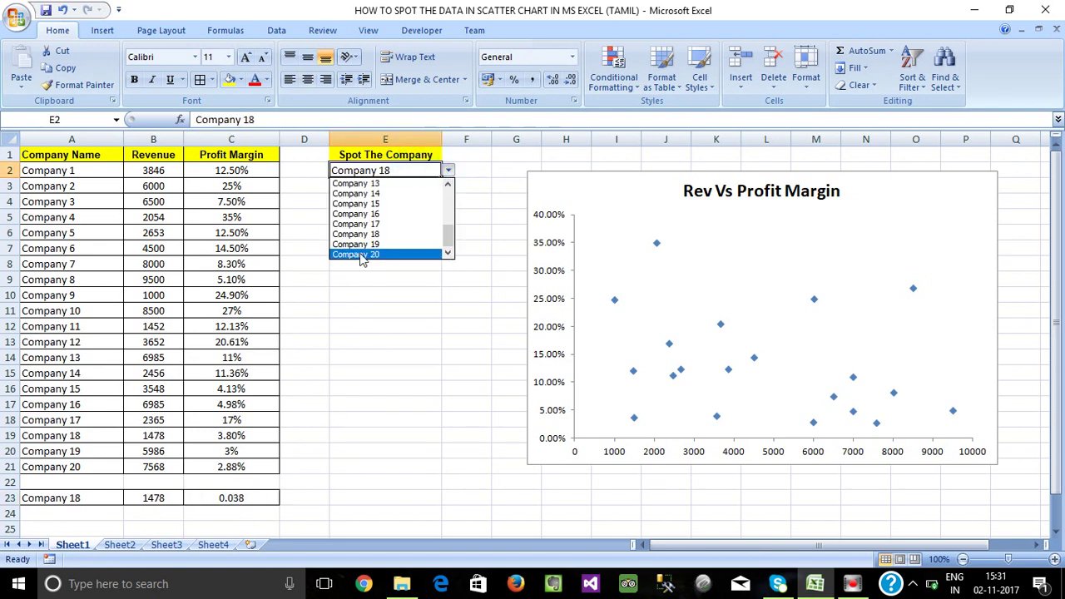
pyautogui.click(358, 248)
pyautogui.click(448, 170)
pyautogui.click(373, 183)
pyautogui.click(450, 181)
pyautogui.click(414, 168)
pyautogui.click(423, 218)
pyautogui.click(363, 158)
pyautogui.click(363, 170)
pyautogui.click(344, 259)
pyautogui.click(367, 173)
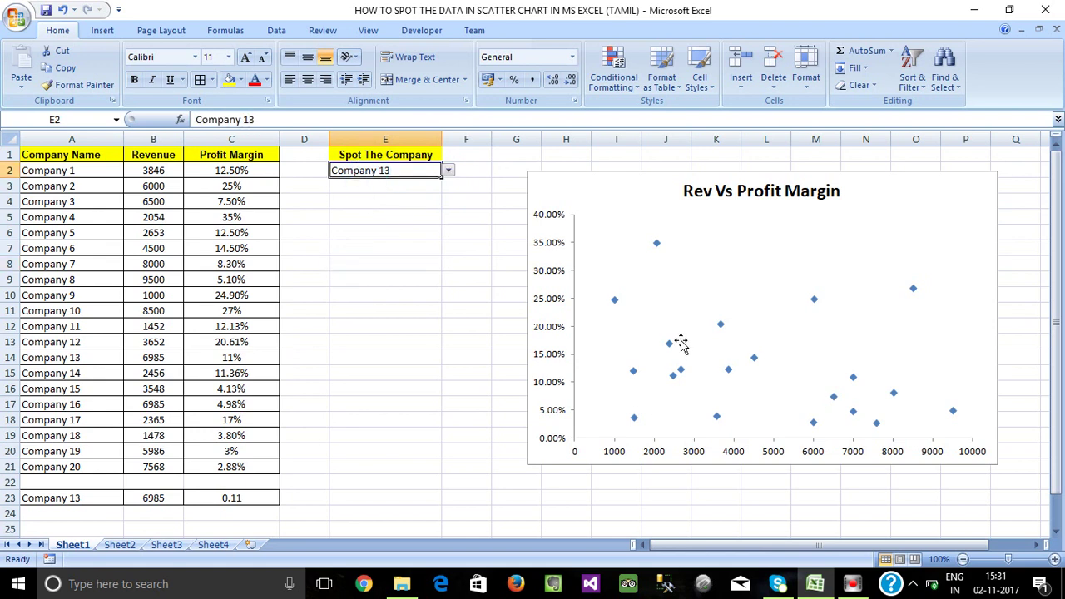
# Move the Rev Vs Profit Margin chart closer to the data table, just below the Spot The Company cell
pyautogui.click(681, 277)
pyautogui.click(612, 183)
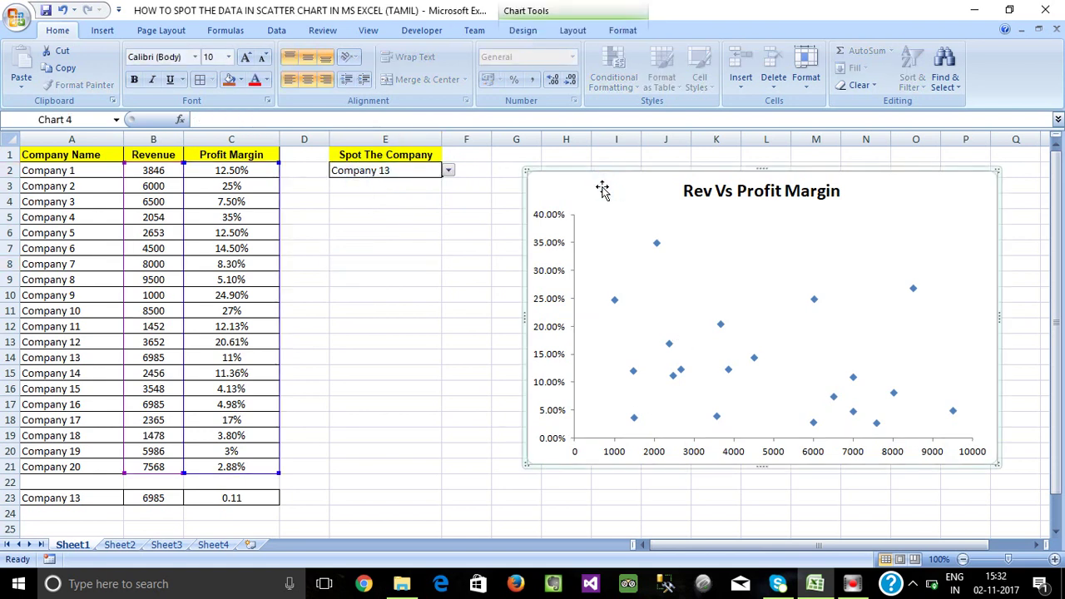
pyautogui.moveTo(553, 187); pyautogui.dragTo(456, 205)
# Add a new data series named Spot The Company Name to the scatter chart's data source
pyautogui.moveTo(62, 497); pyautogui.dragTo(227, 497)
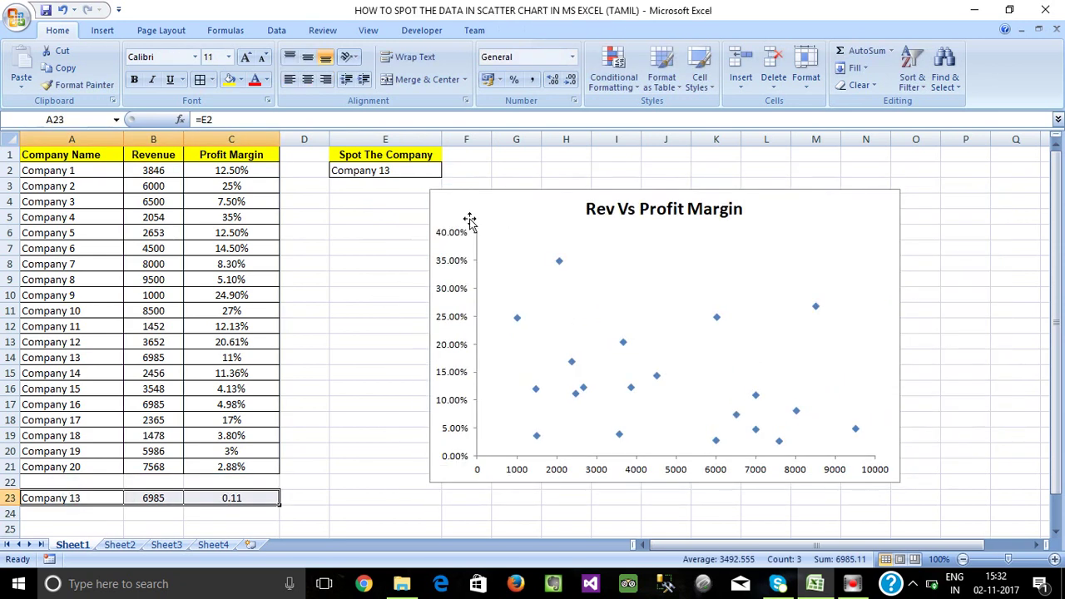
pyautogui.click(507, 202)
pyautogui.rightClick(493, 202)
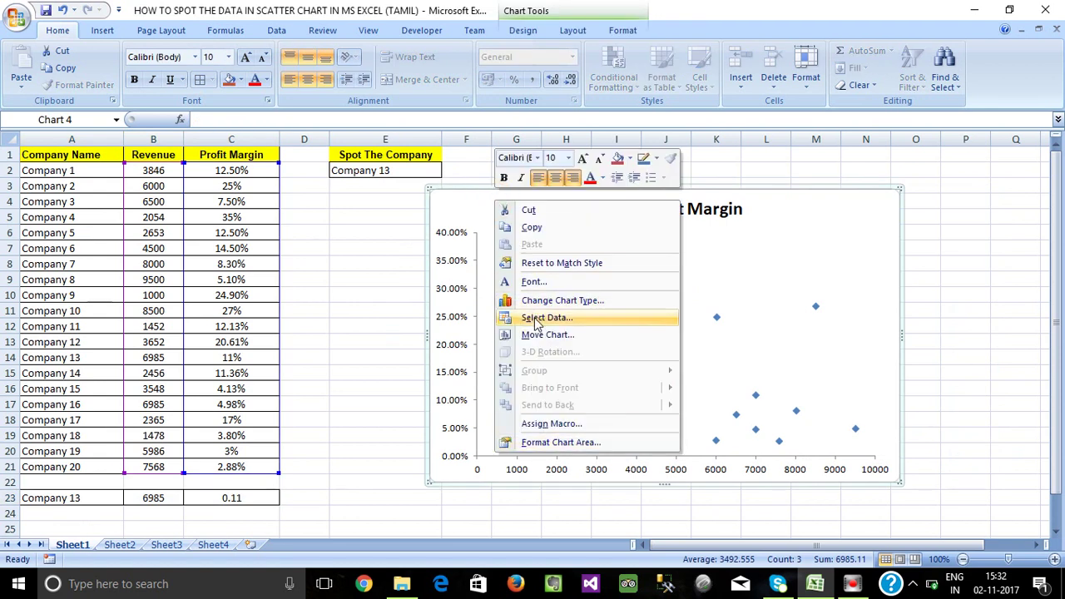
pyautogui.click(537, 317)
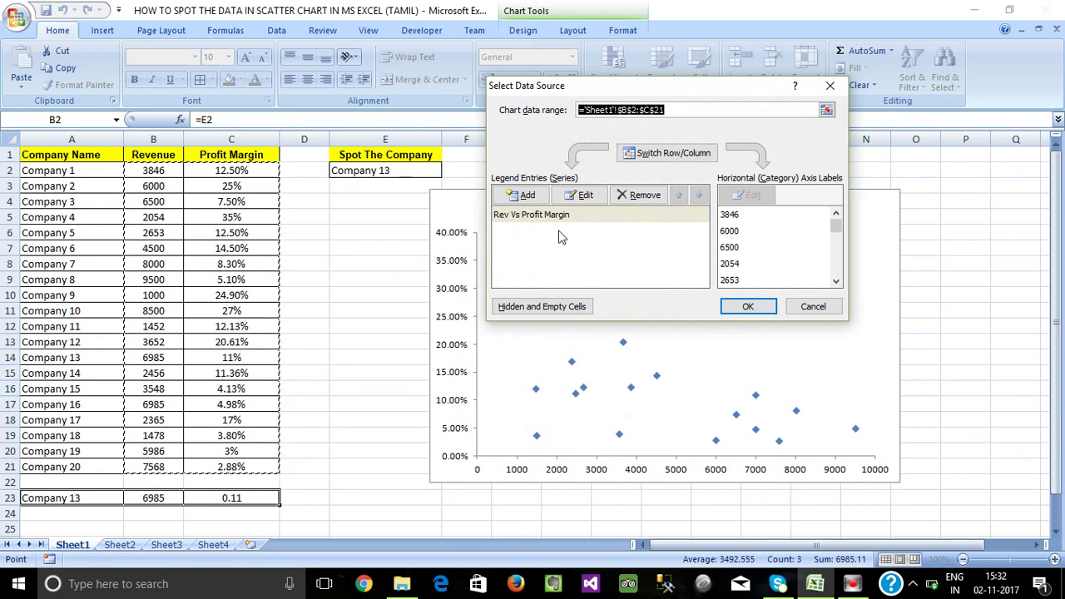
pyautogui.click(529, 196)
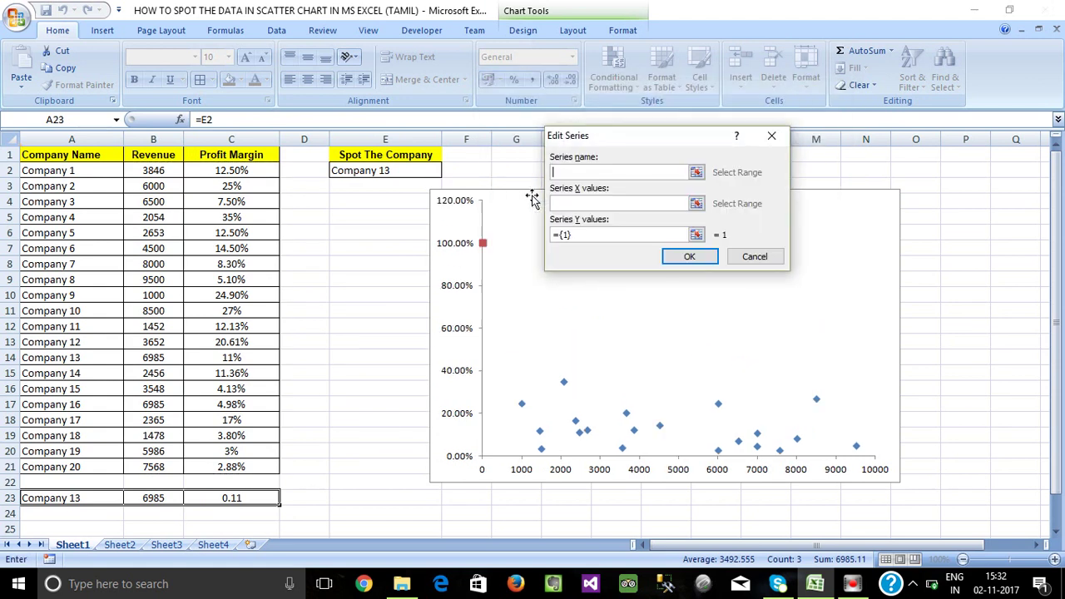
pyautogui.moveTo(680, 146); pyautogui.dragTo(667, 126)
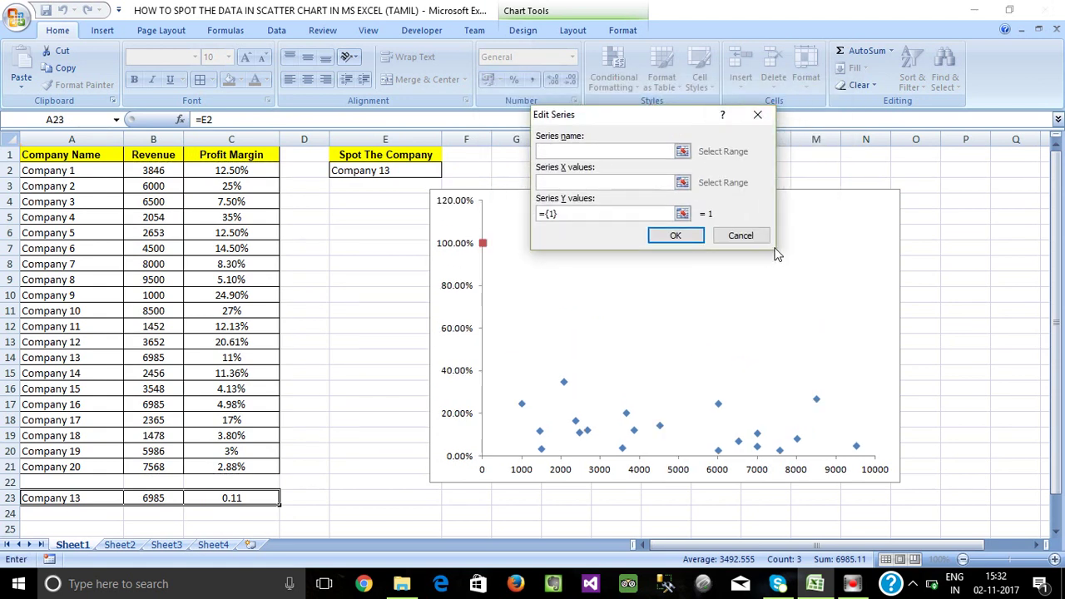
pyautogui.click(588, 152)
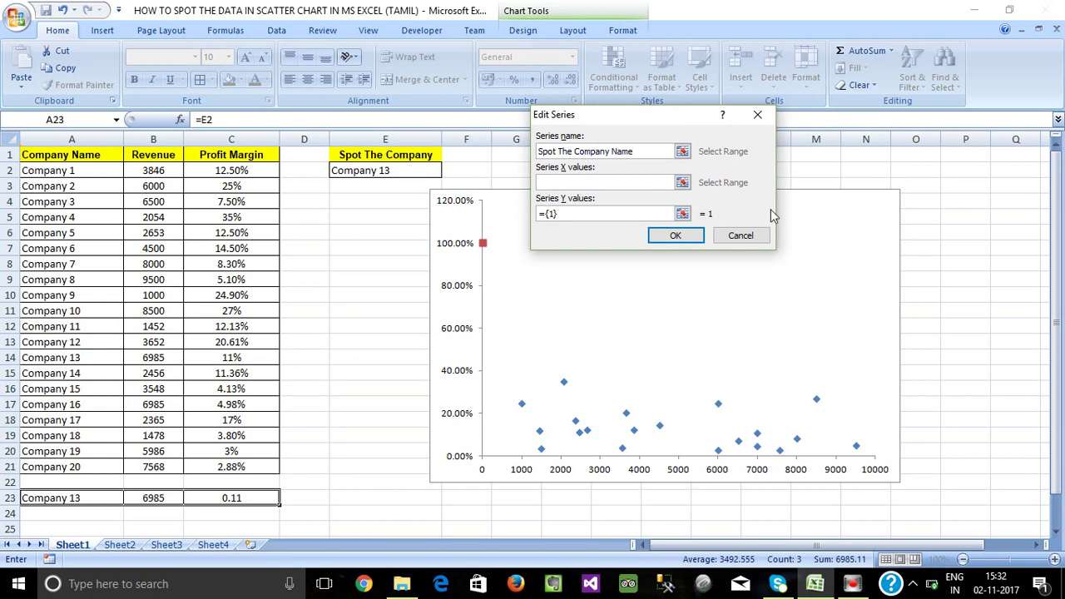
# Set the new series' X values to cell B23 and Y values to cell C23, and apply the data source changes
pyautogui.click(682, 185)
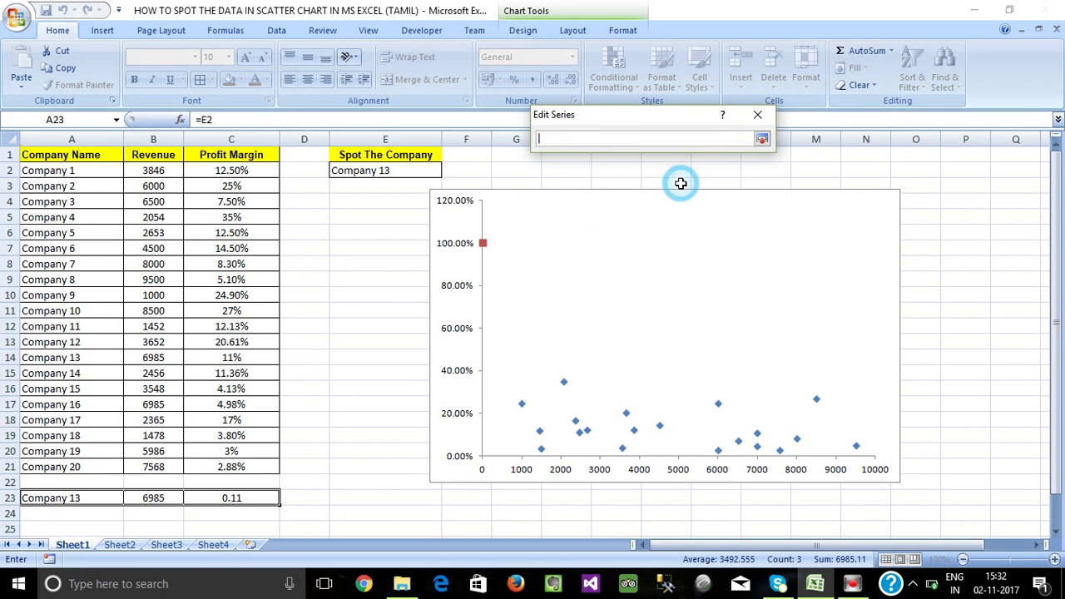
pyautogui.click(156, 498)
pyautogui.press('Return')
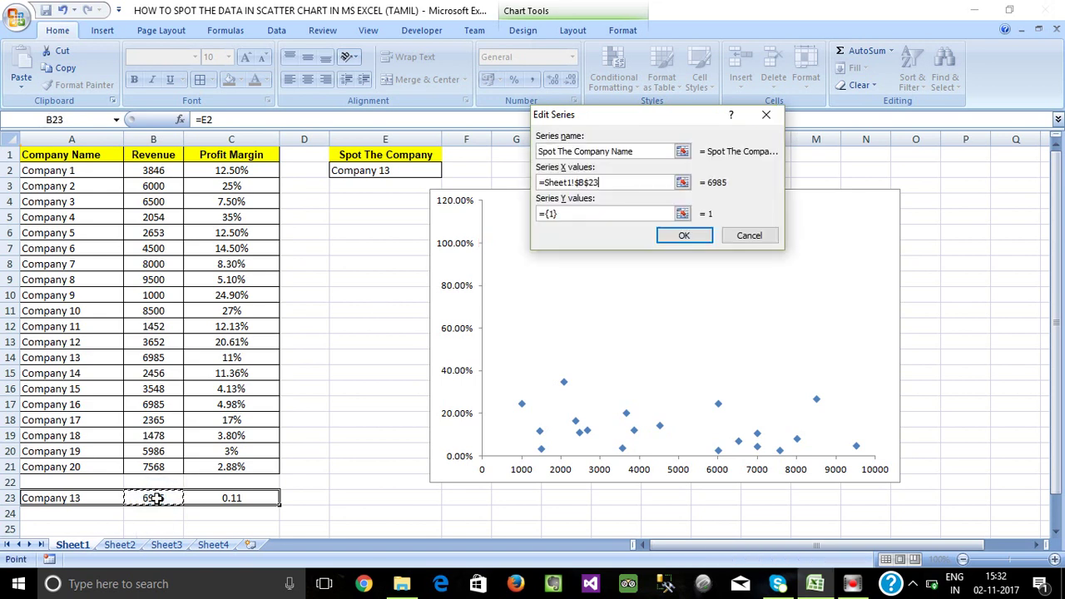
pyautogui.click(682, 214)
pyautogui.click(218, 497)
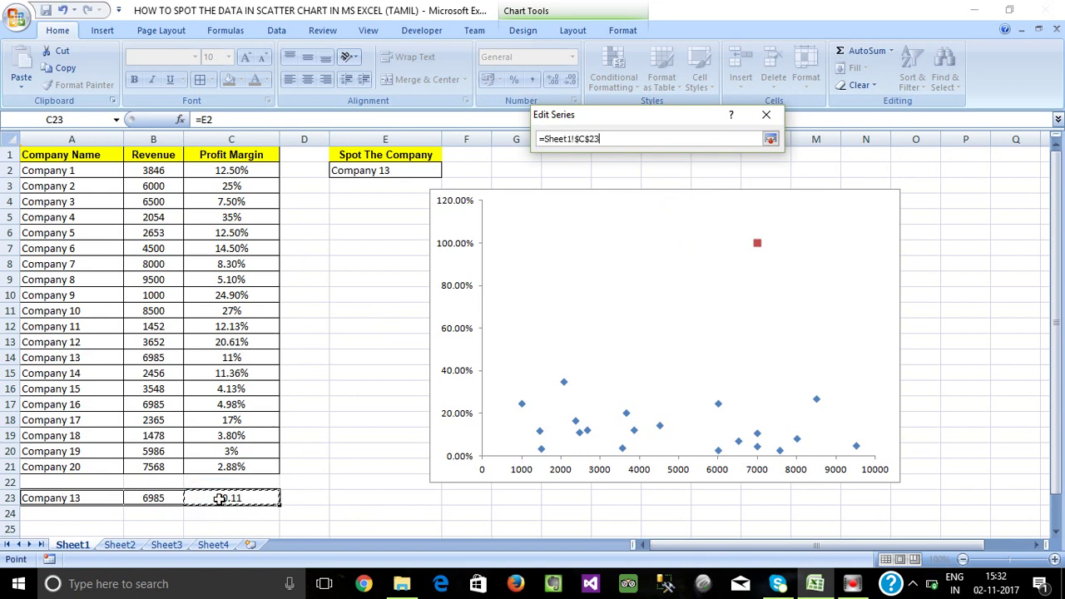
pyautogui.press('Return')
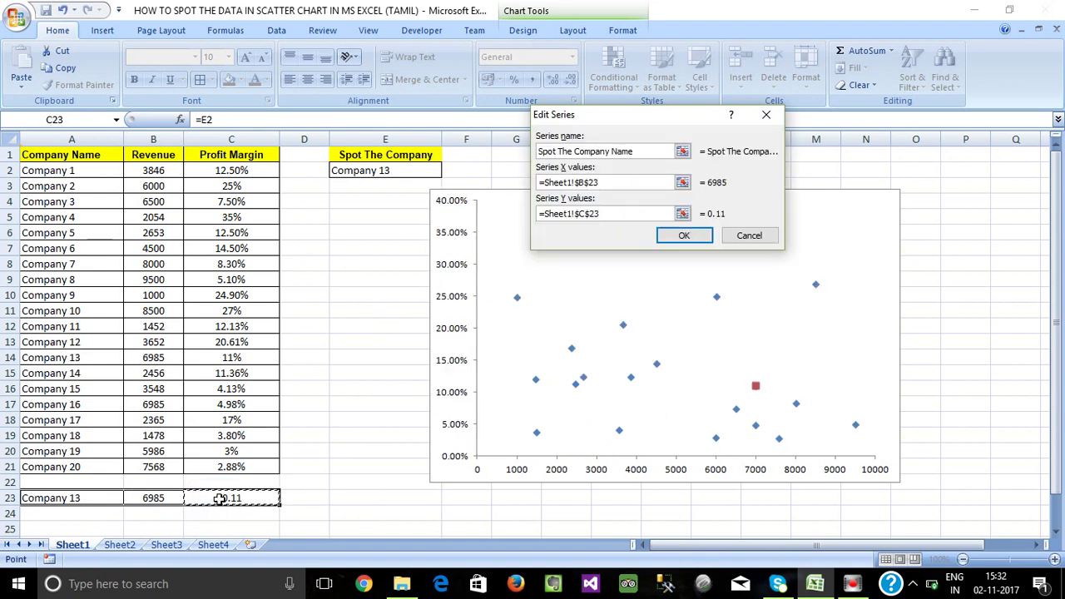
pyautogui.click(672, 235)
pyautogui.click(748, 306)
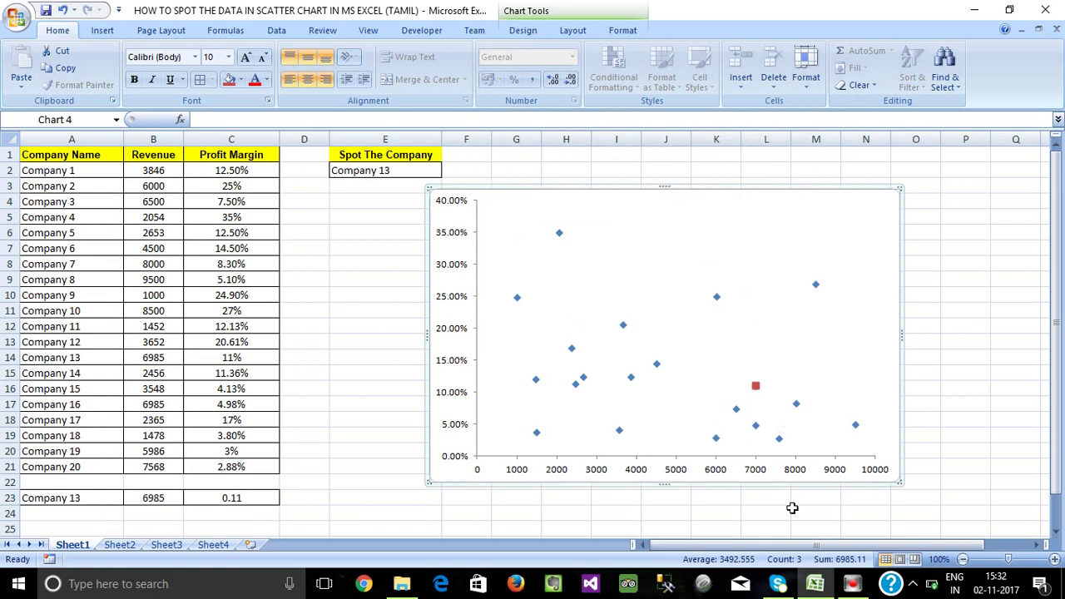
# Format the Spot The Company Name series with a built-in circle marker of size 20
pyautogui.click(755, 388)
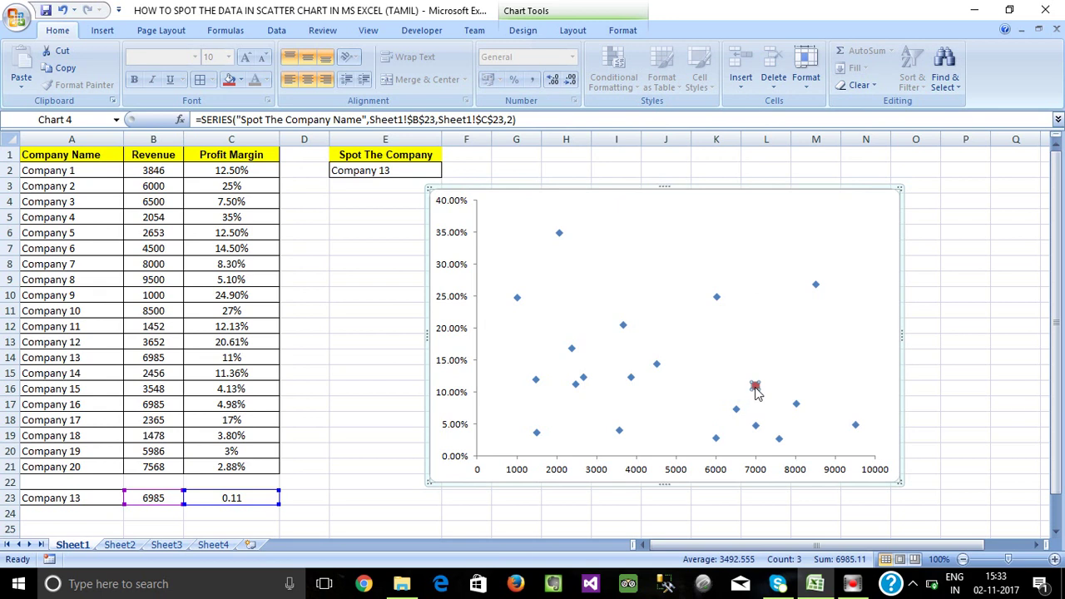
pyautogui.rightClick(756, 391)
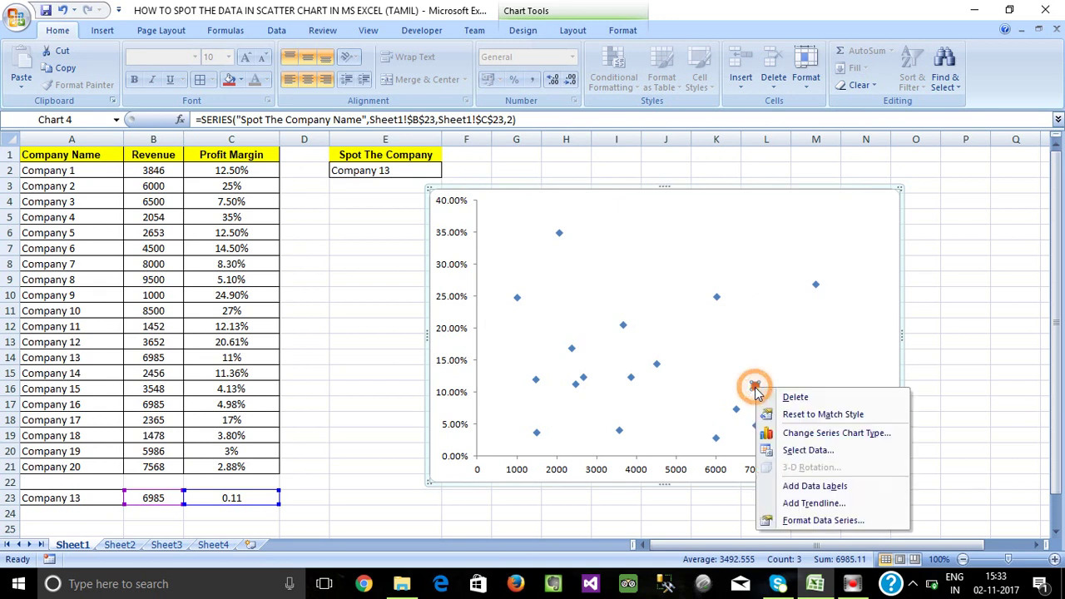
pyautogui.click(797, 522)
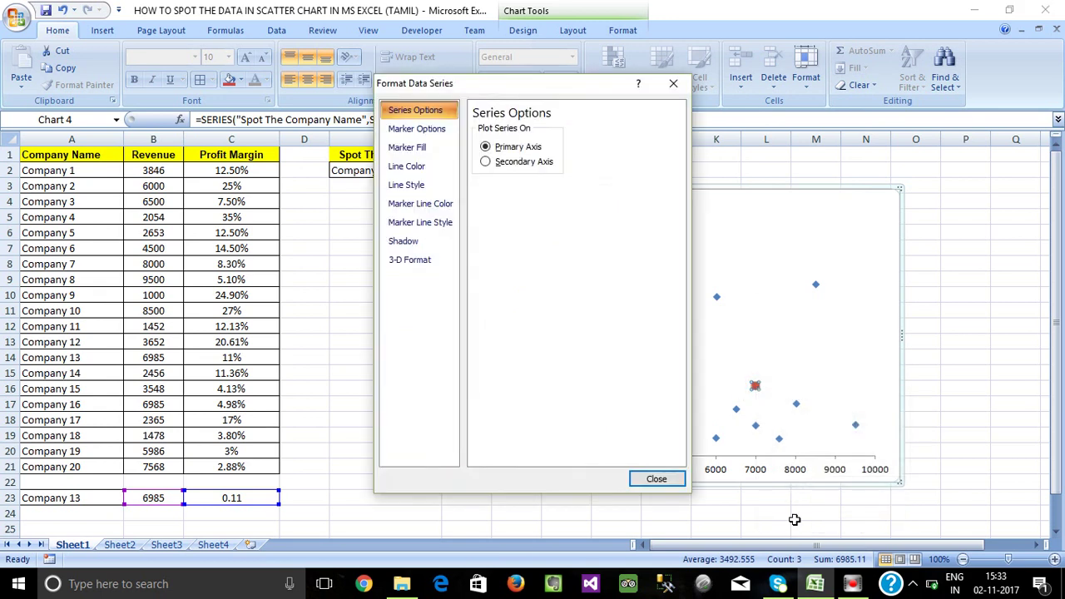
pyautogui.click(416, 128)
pyautogui.click(541, 198)
pyautogui.click(485, 180)
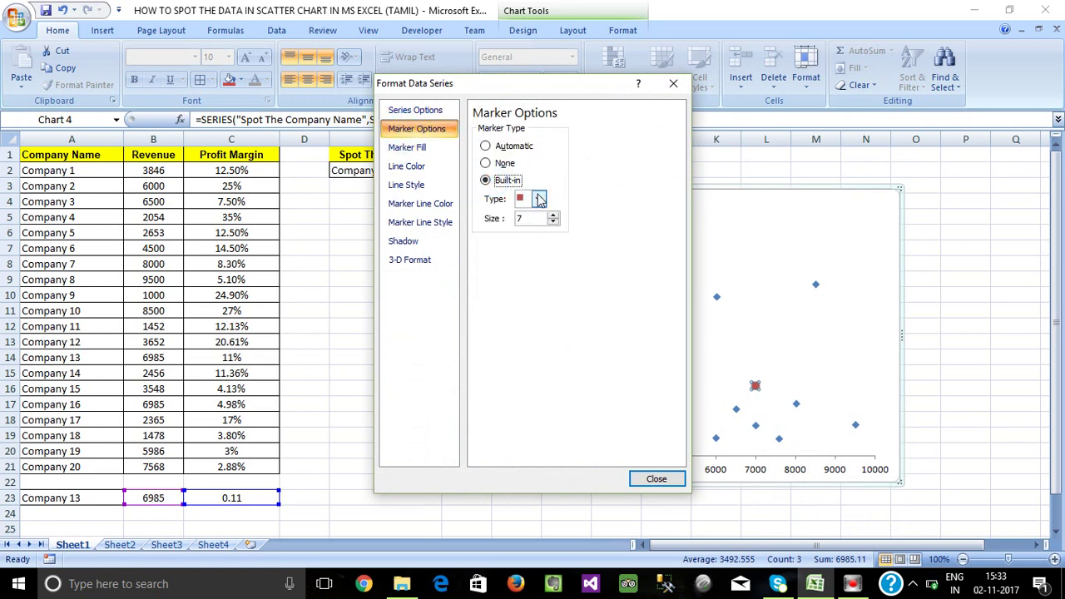
pyautogui.click(539, 198)
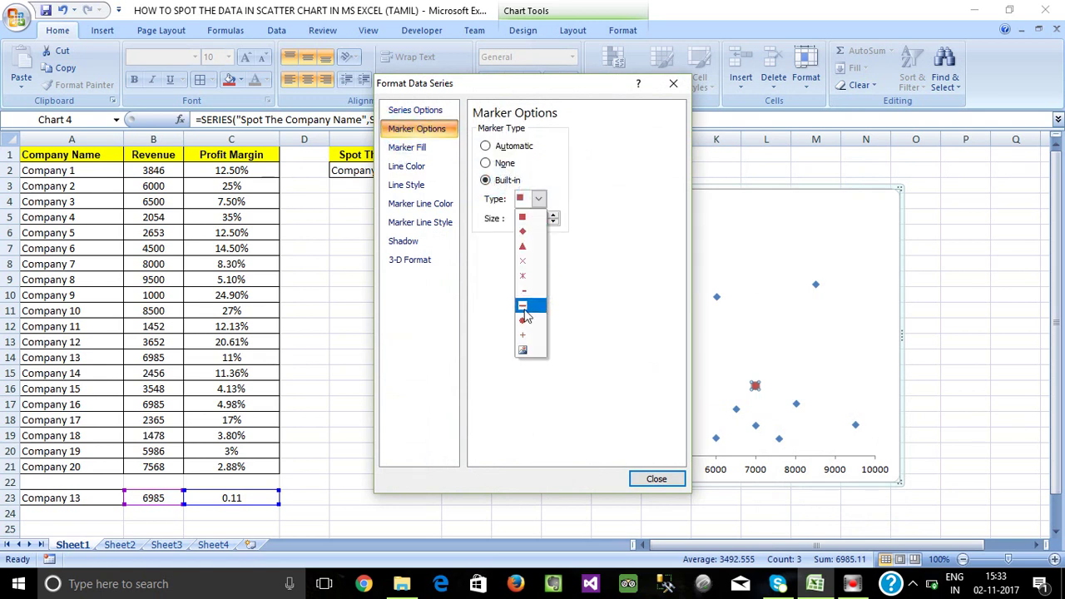
pyautogui.click(522, 322)
pyautogui.moveTo(553, 218); pyautogui.dragTo(554, 219)
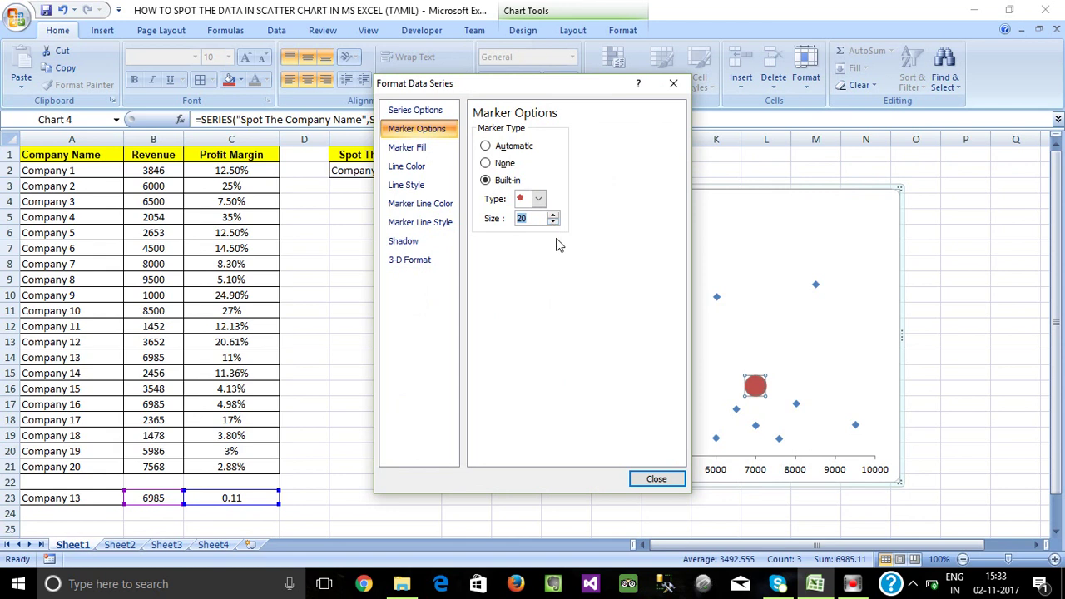
# Set the highlighted series' marker to no fill with a red outline, circling the company's data point
pyautogui.click(399, 167)
pyautogui.click(406, 148)
pyautogui.click(476, 132)
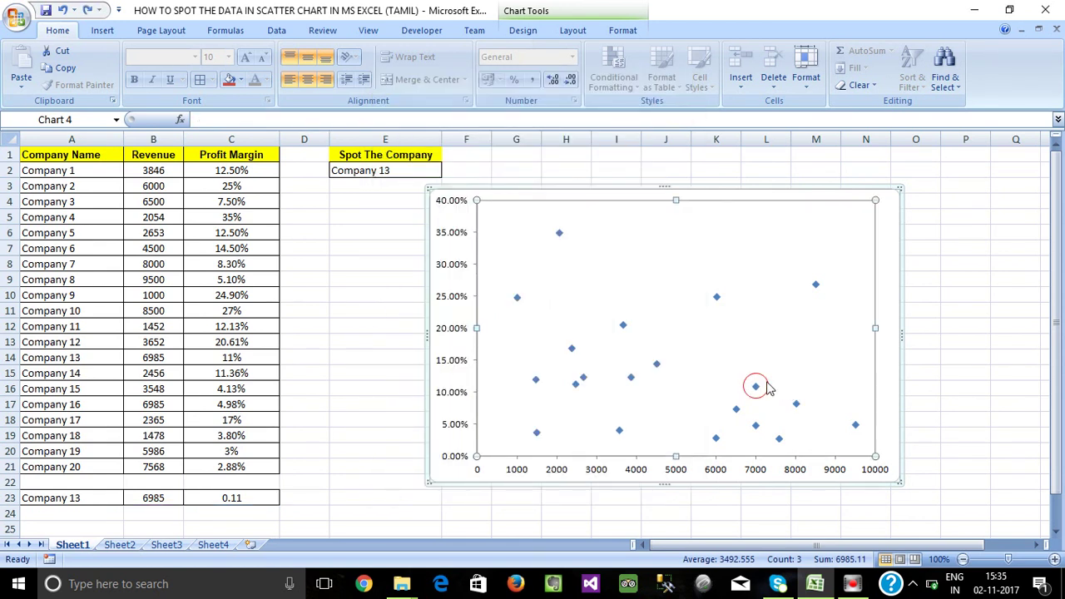
pyautogui.click(759, 382)
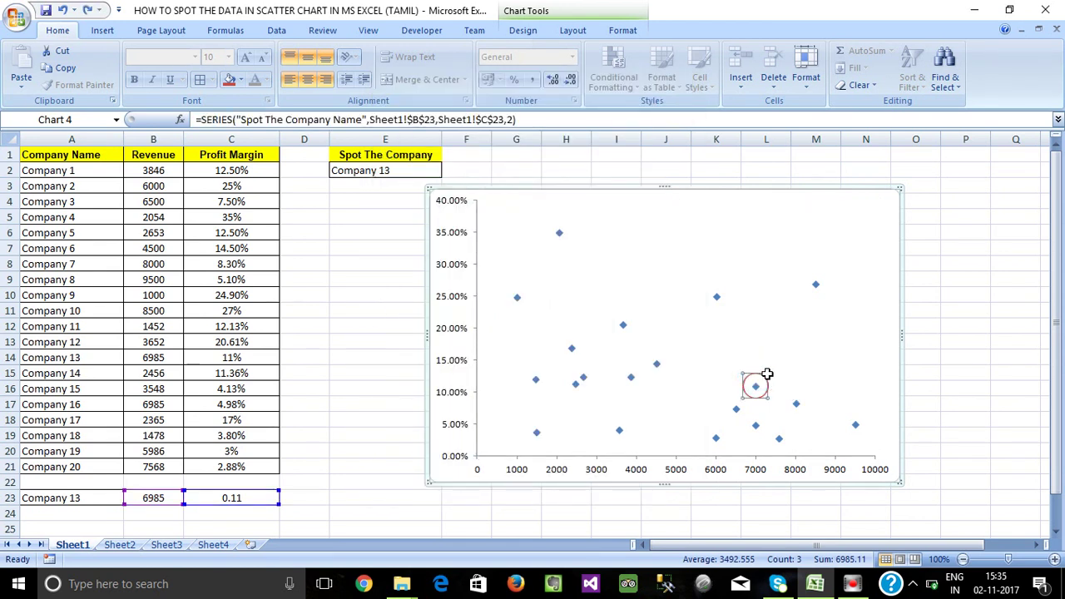
pyautogui.click(688, 383)
pyautogui.click(350, 232)
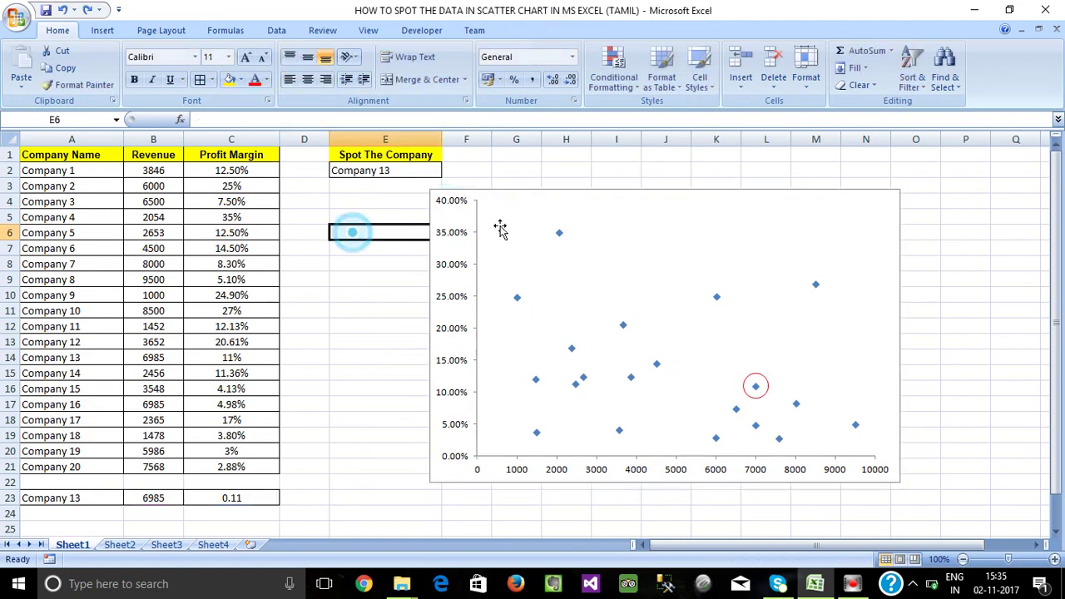
# Enlarge the scatter chart and place it directly beside the Spot The Company cells, leaving those cells uncovered
pyautogui.click(787, 260)
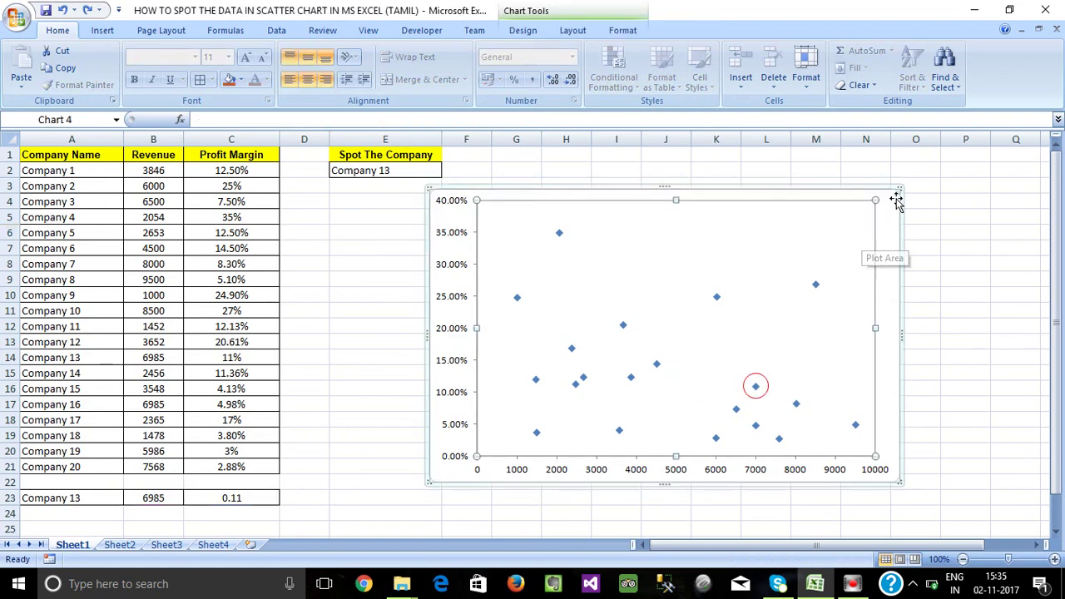
pyautogui.moveTo(902, 188); pyautogui.dragTo(955, 143)
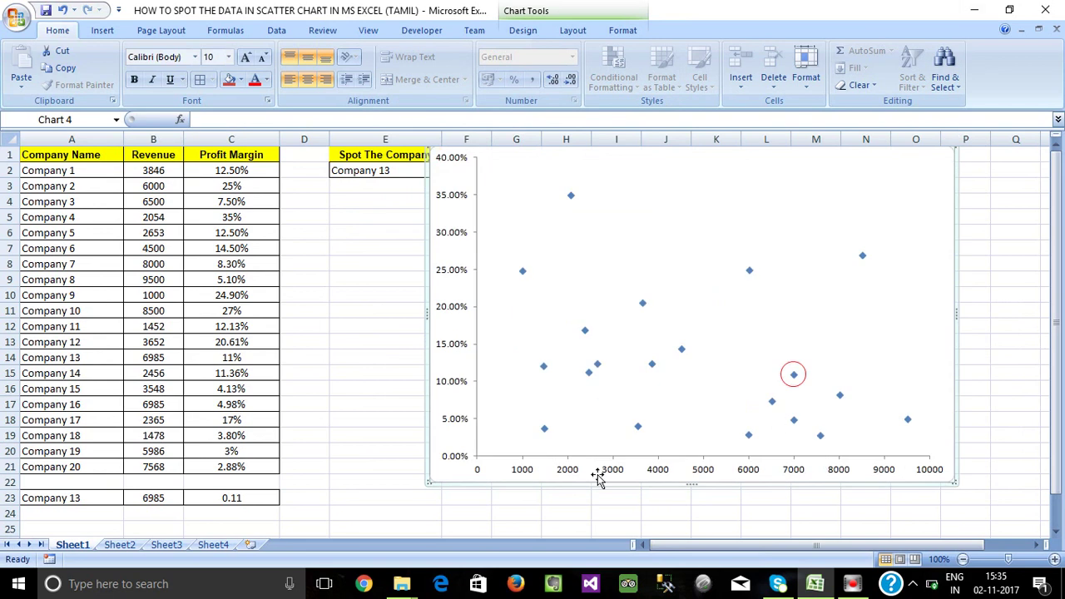
pyautogui.moveTo(427, 487); pyautogui.dragTo(413, 511)
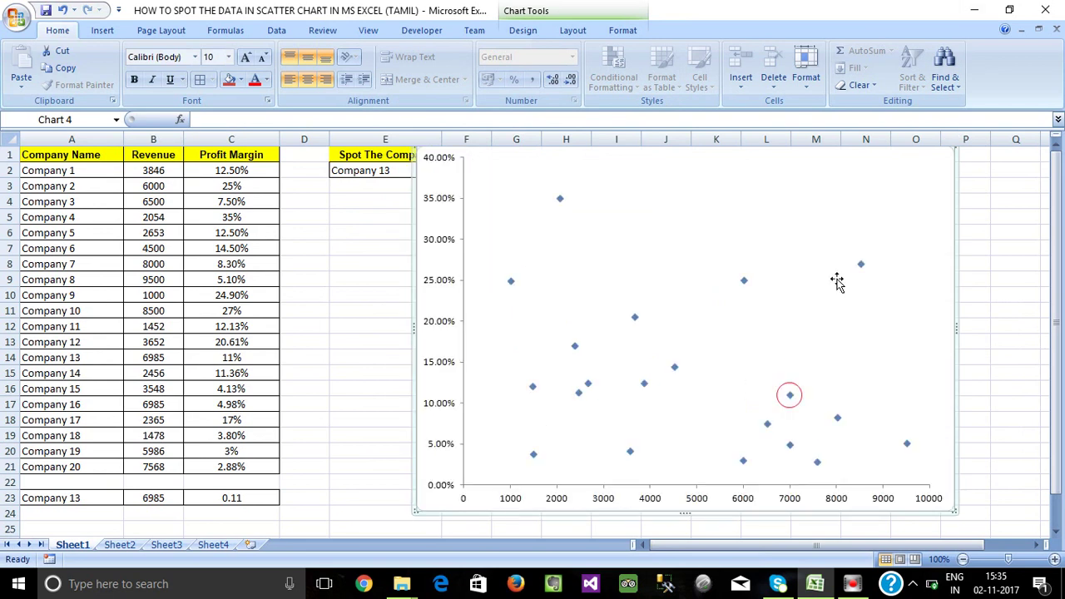
pyautogui.moveTo(439, 173); pyautogui.dragTo(472, 194)
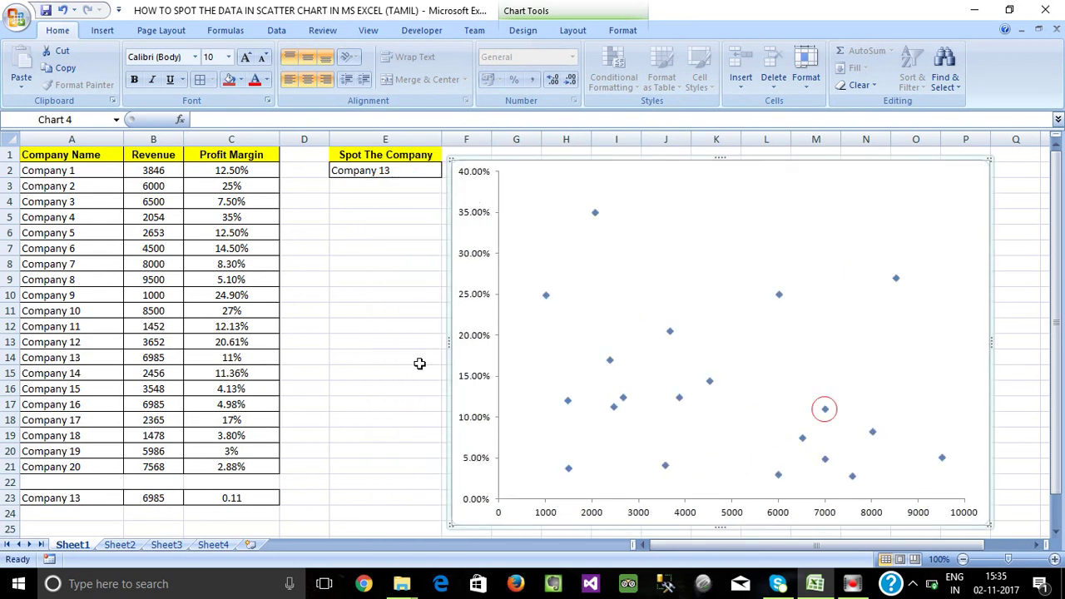
# Test the highlight with Company 14, Company 18 and Company 4 in E2, selecting Company 4's table row for comparison
pyautogui.click(77, 502)
pyautogui.click(411, 177)
pyautogui.click(448, 171)
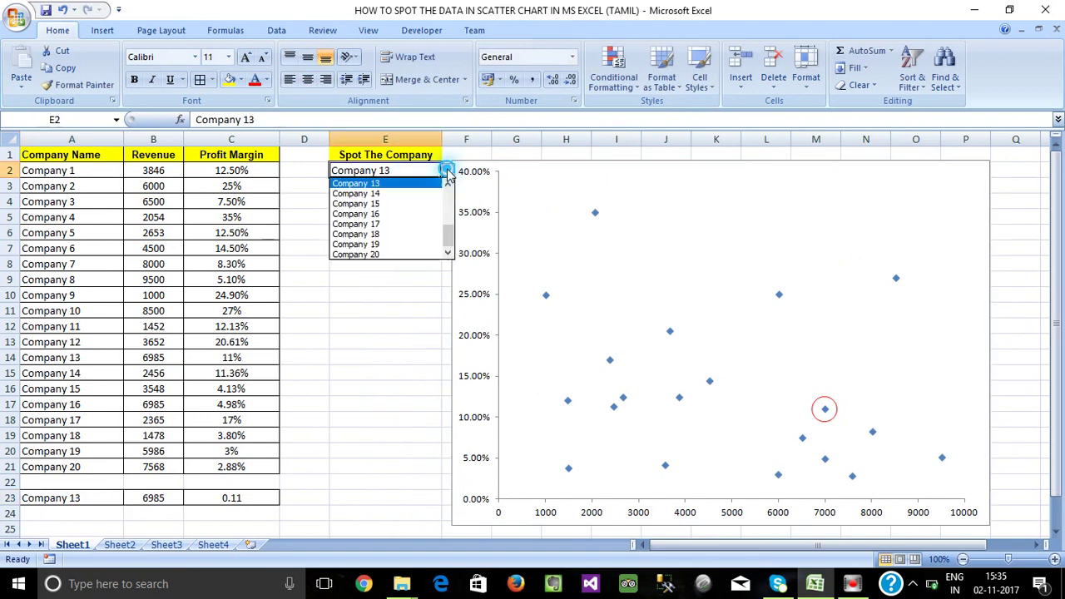
pyautogui.click(396, 193)
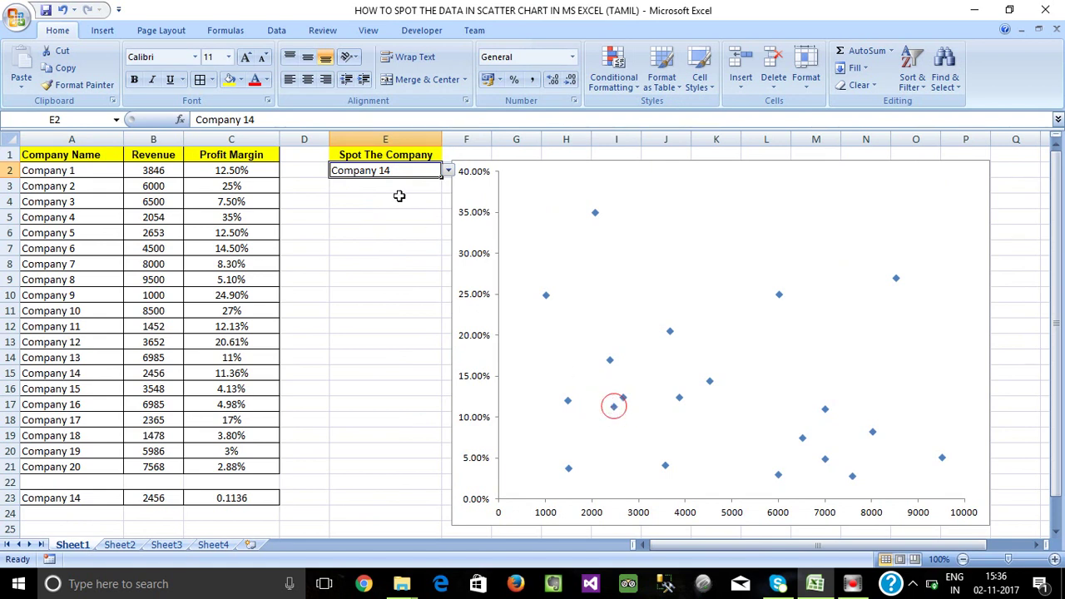
pyautogui.click(448, 172)
pyautogui.click(366, 234)
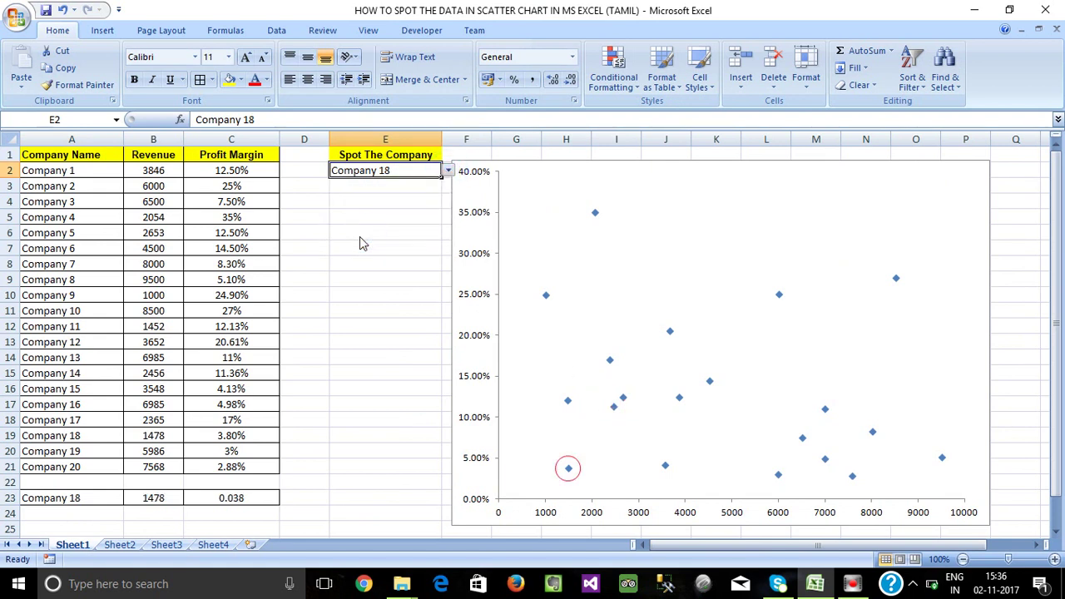
pyautogui.click(447, 172)
pyautogui.scroll(4, 391, 218)
pyautogui.click(374, 208)
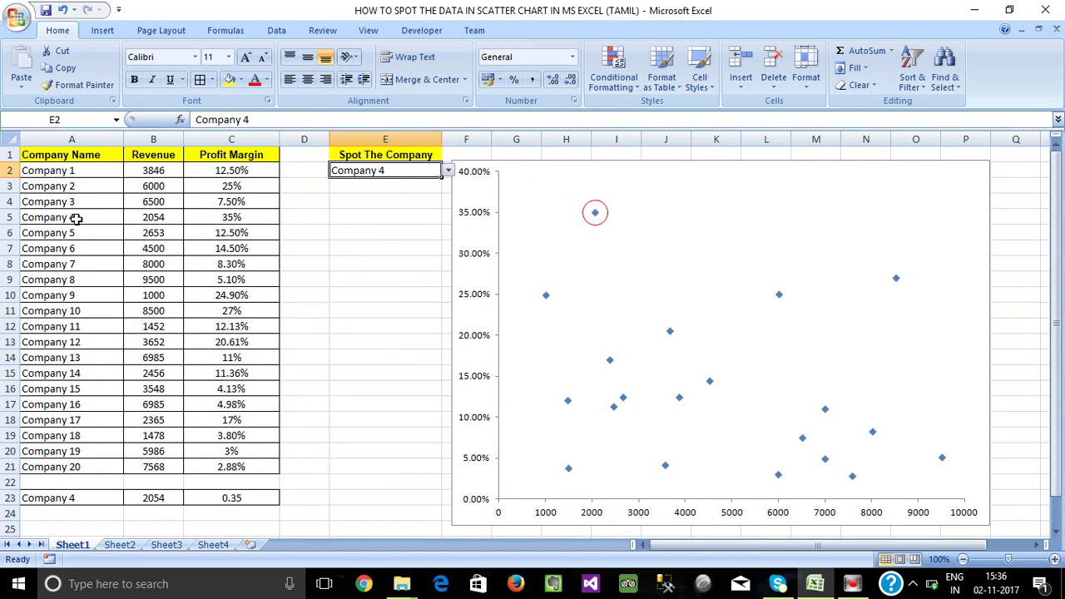
pyautogui.moveTo(74, 218); pyautogui.dragTo(228, 218)
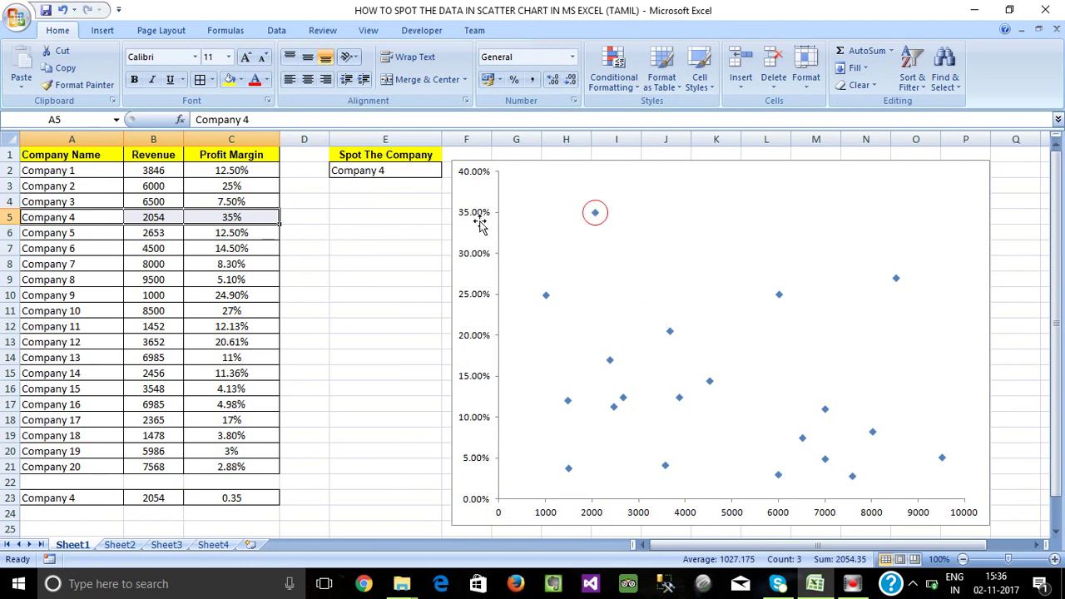
# Test the highlight with Company 8 in E2 and select its row A9:C9 for comparison
pyautogui.click(420, 170)
pyautogui.click(448, 169)
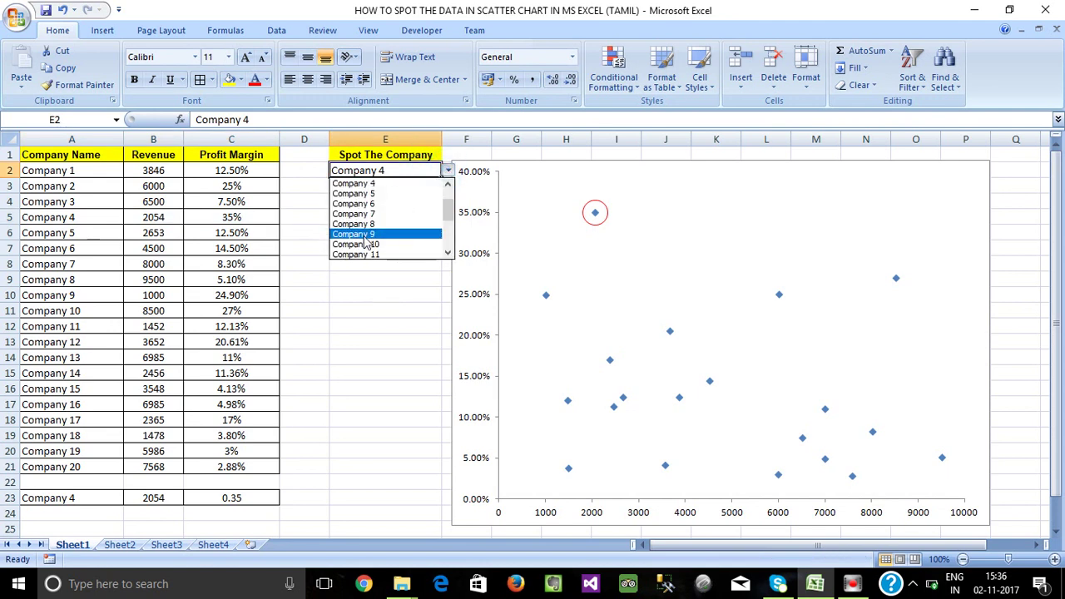
pyautogui.click(358, 224)
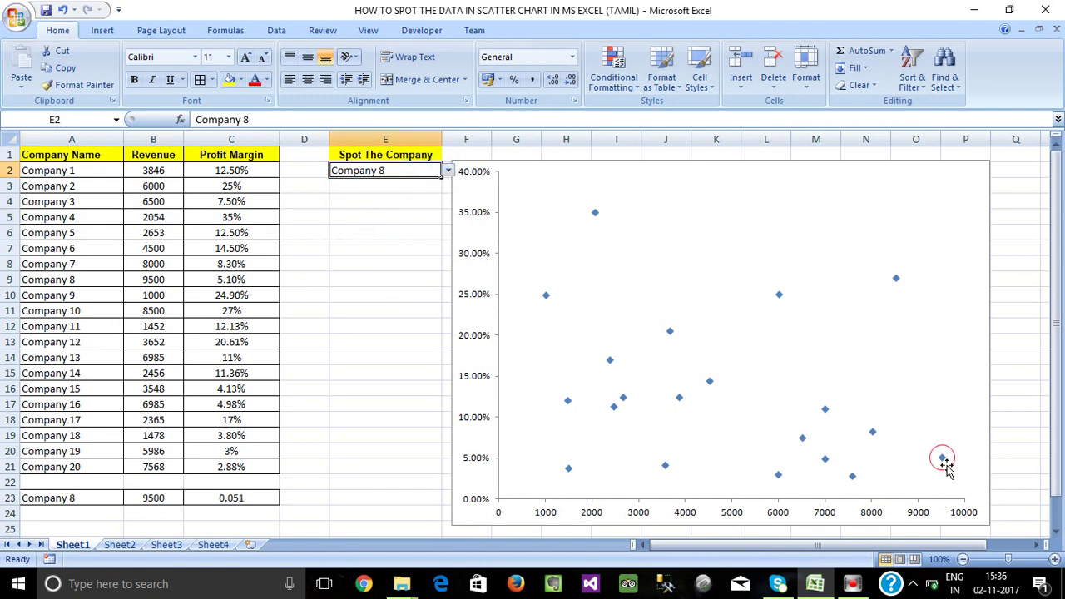
pyautogui.moveTo(83, 285); pyautogui.dragTo(239, 282)
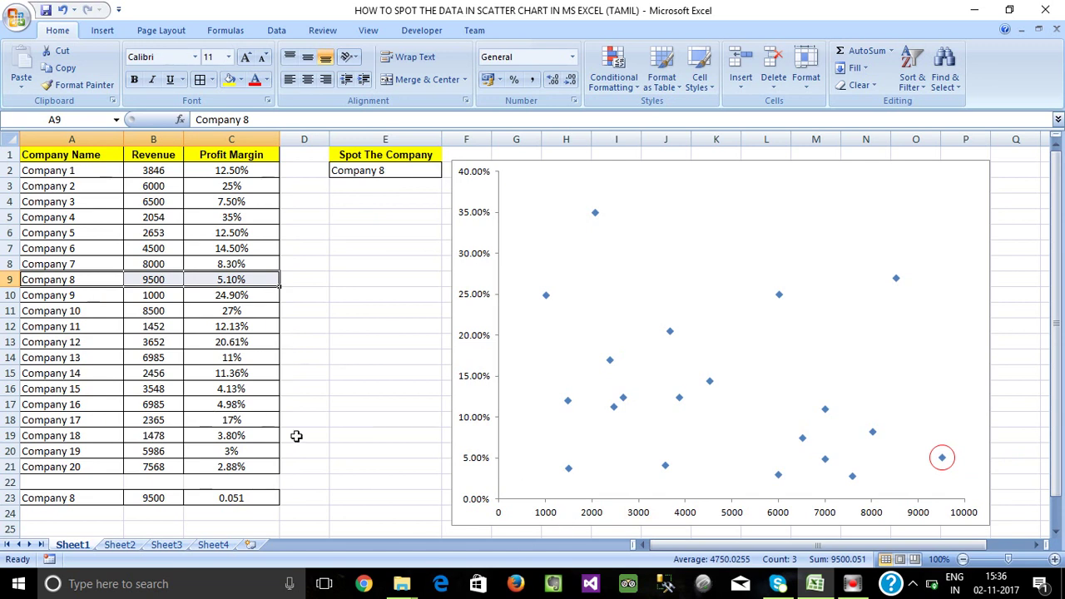
# Review the company names in A2:A21 and the lookup cells A23:C23 that feed the highlighted point
pyautogui.click(213, 497)
pyautogui.click(385, 169)
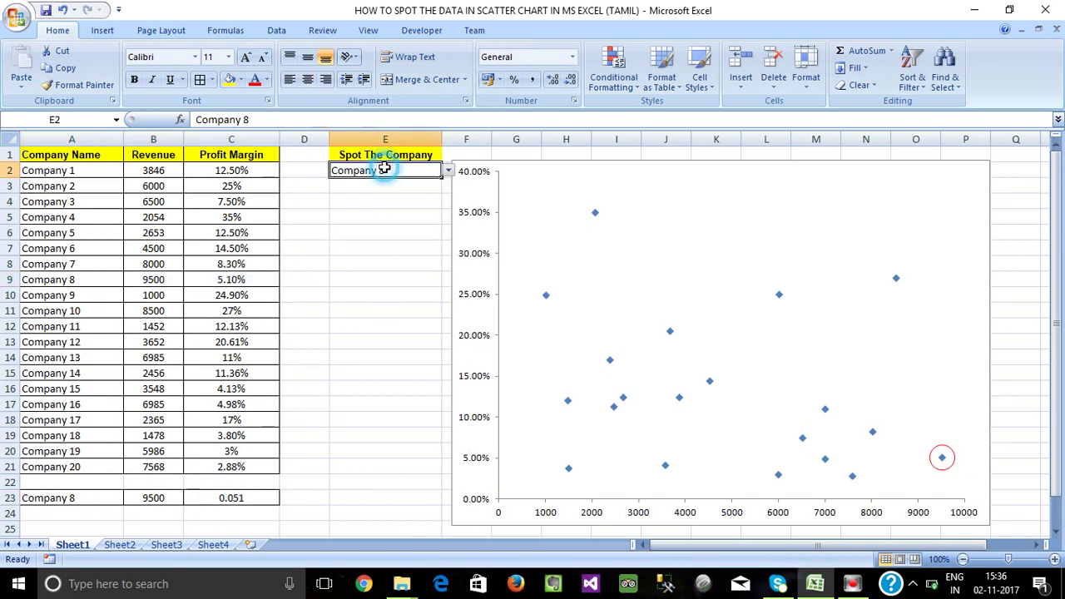
pyautogui.moveTo(60, 171); pyautogui.dragTo(101, 469)
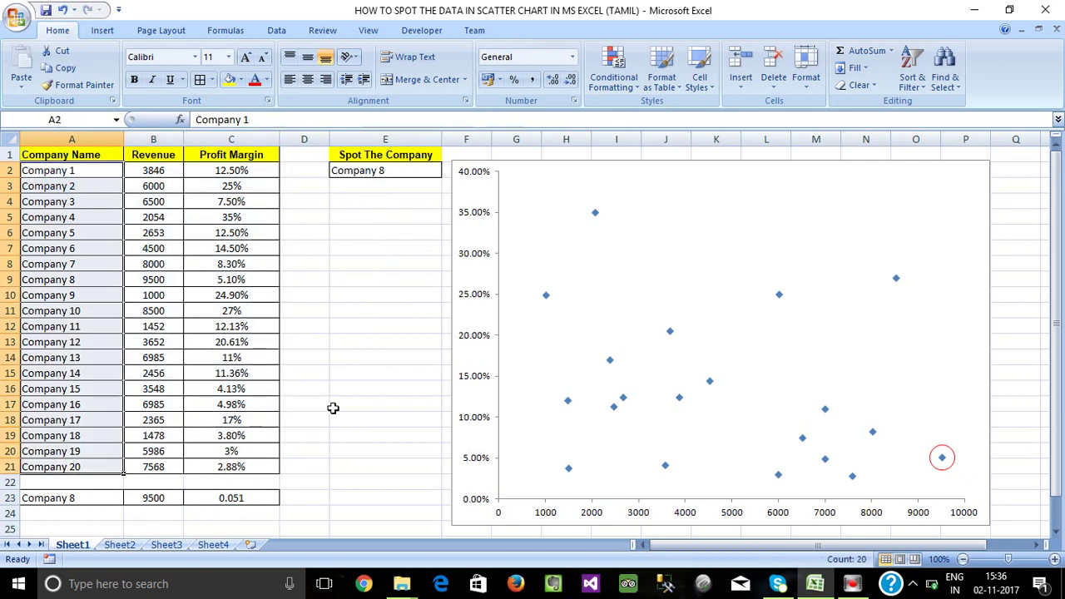
pyautogui.click(41, 499)
pyautogui.moveTo(143, 499); pyautogui.dragTo(240, 504)
pyautogui.click(293, 494)
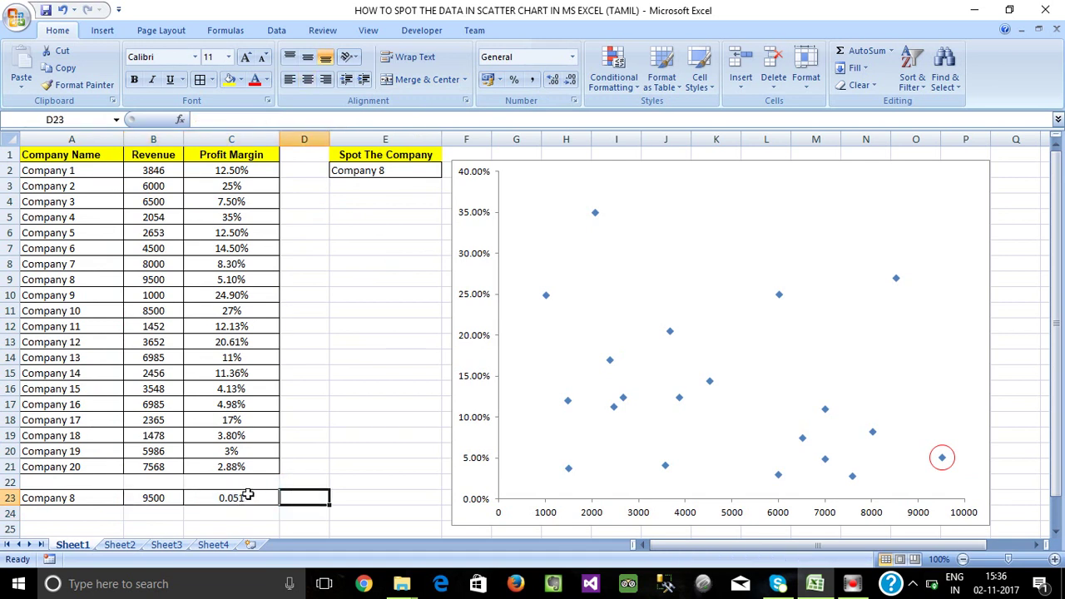
pyautogui.moveTo(155, 499); pyautogui.dragTo(239, 500)
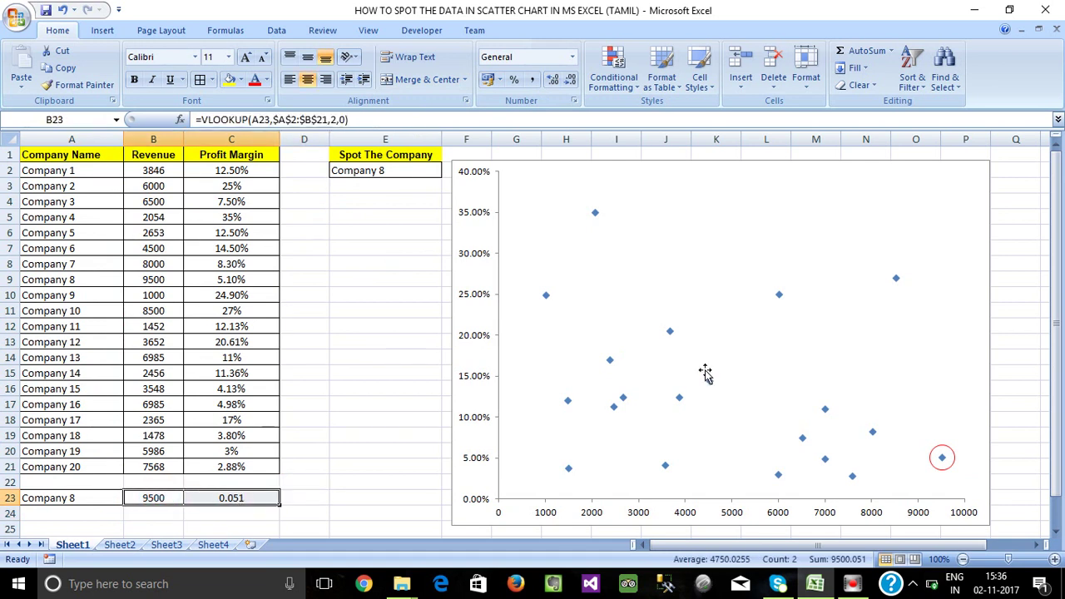
# Shift the scatter chart slightly up and to the left, close to the Spot The Company cells
pyautogui.click(793, 193)
pyautogui.click(981, 178)
pyautogui.moveTo(980, 178); pyautogui.dragTo(974, 171)
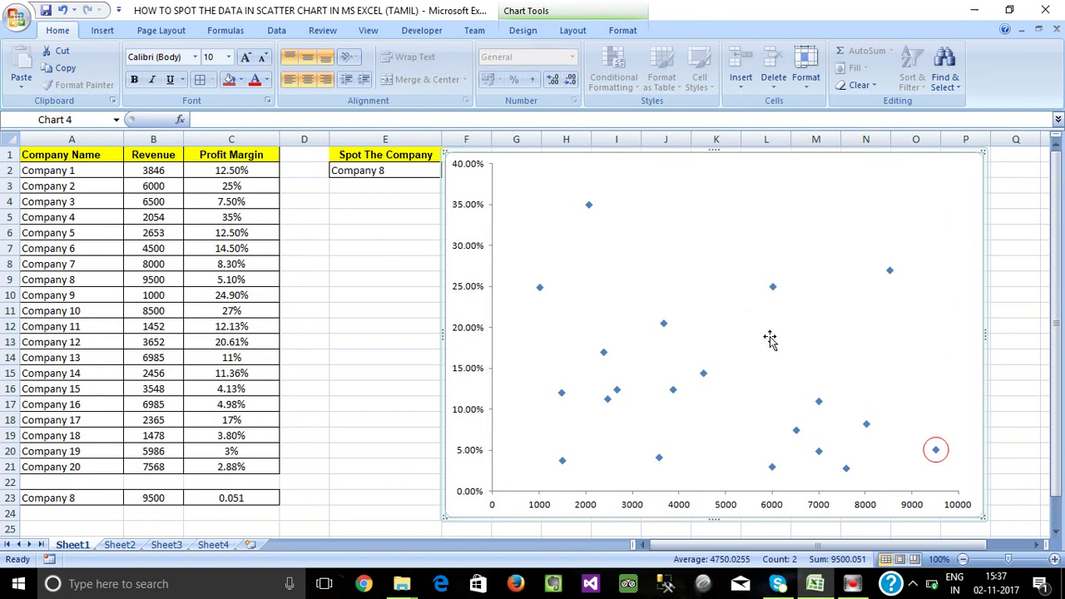
# Test the highlight with several entries in E2's drop-down list, including Company 12, Company 18 and Company 1
pyautogui.click(394, 175)
pyautogui.click(447, 170)
pyautogui.click(373, 224)
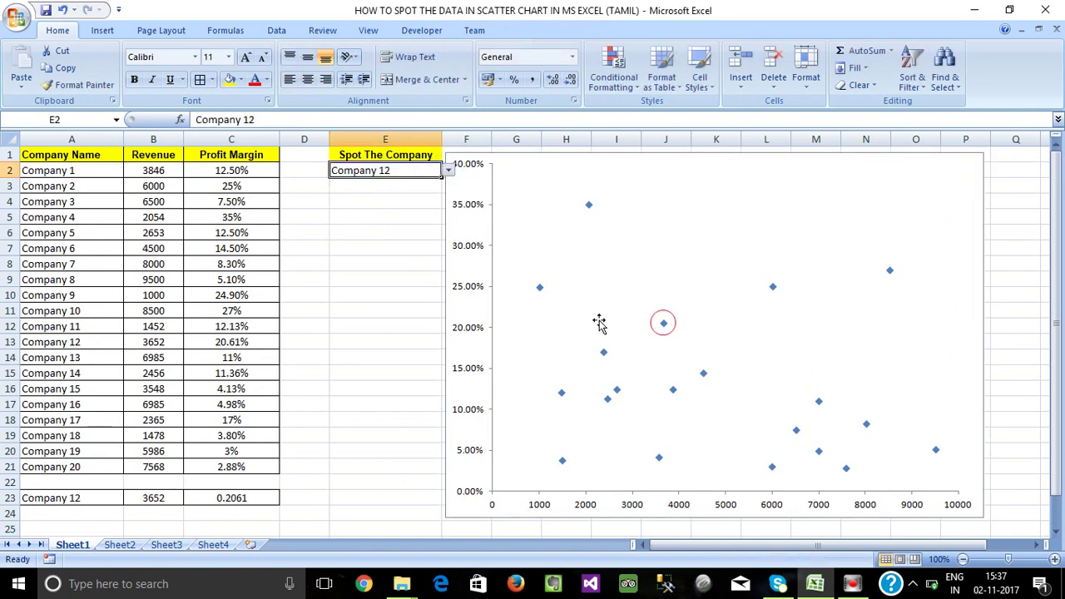
pyautogui.click(448, 170)
pyautogui.click(378, 214)
pyautogui.click(447, 169)
pyautogui.click(371, 228)
pyautogui.click(448, 170)
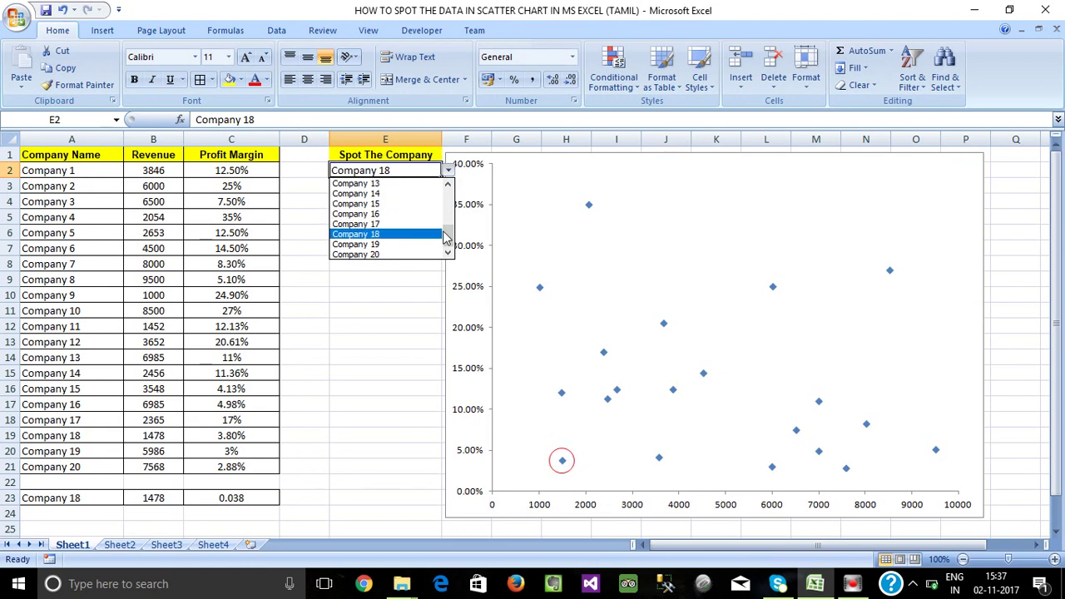
pyautogui.moveTo(447, 233); pyautogui.dragTo(449, 200)
pyautogui.click(366, 183)
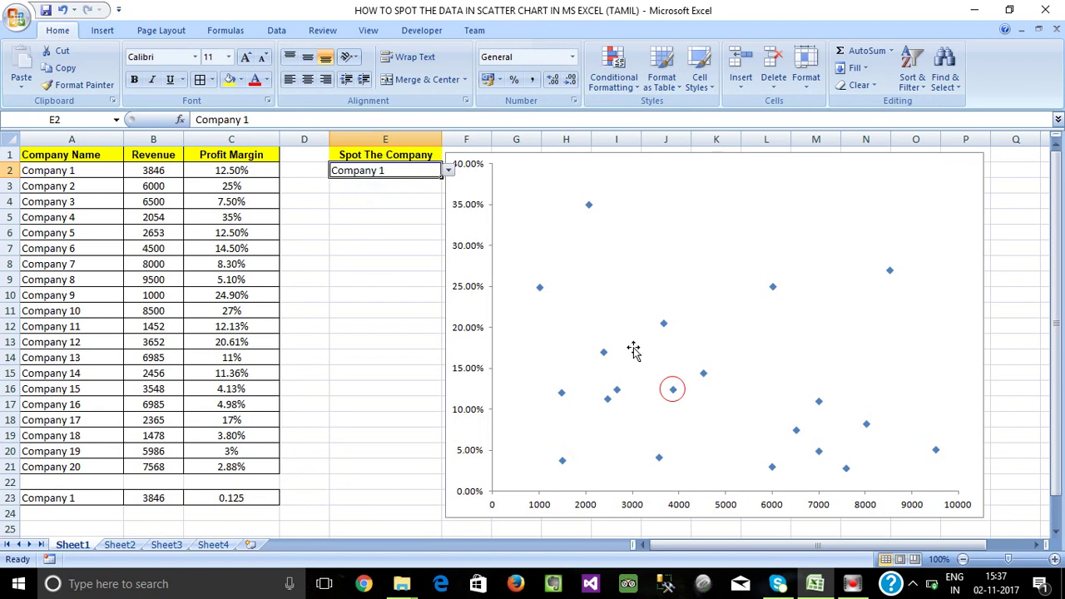
# Choose Company 5 from the drop-down list in E2 to circle its data point
pyautogui.click(448, 170)
pyautogui.click(369, 226)
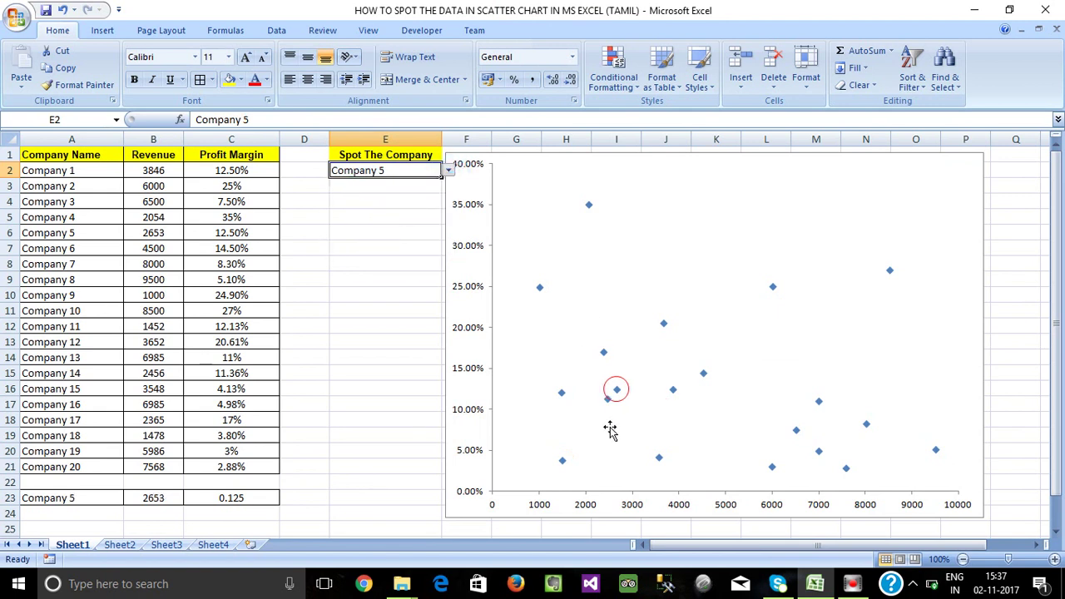
pyautogui.click(393, 263)
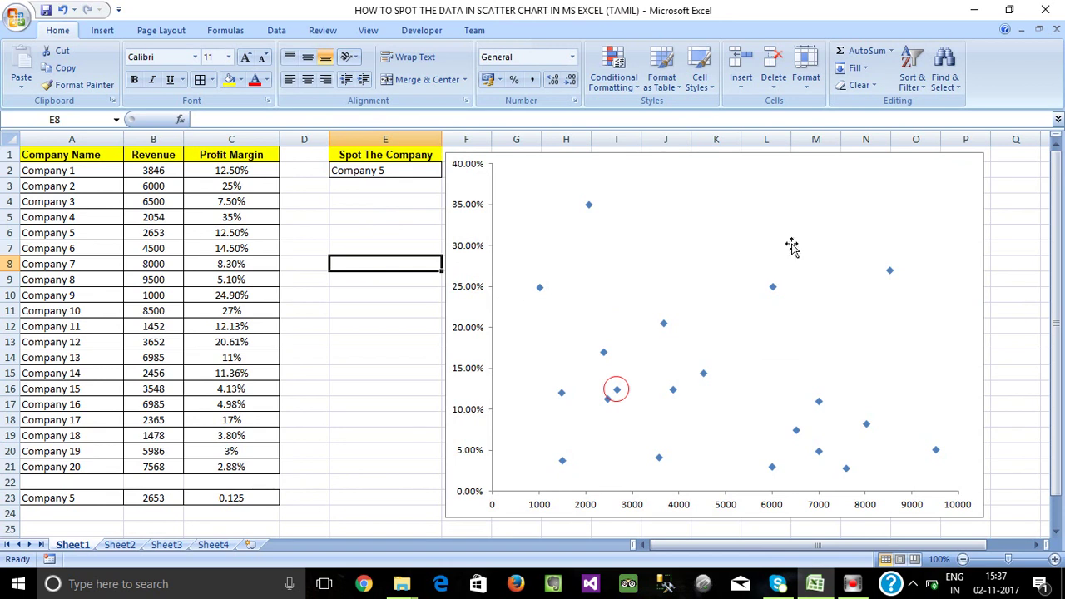
pyautogui.click(951, 180)
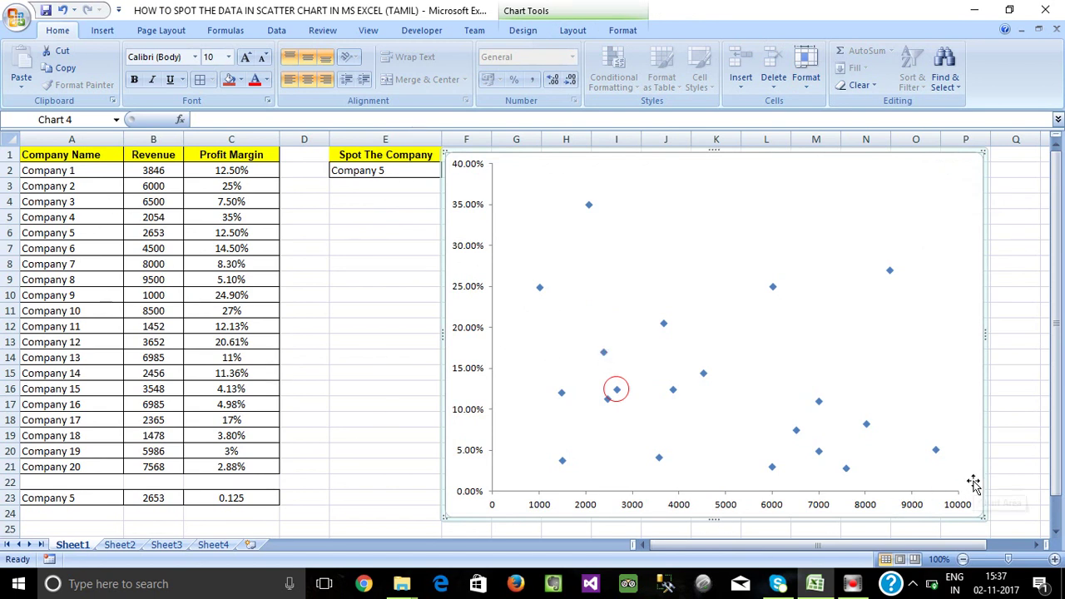
pyautogui.click(988, 388)
pyautogui.click(965, 380)
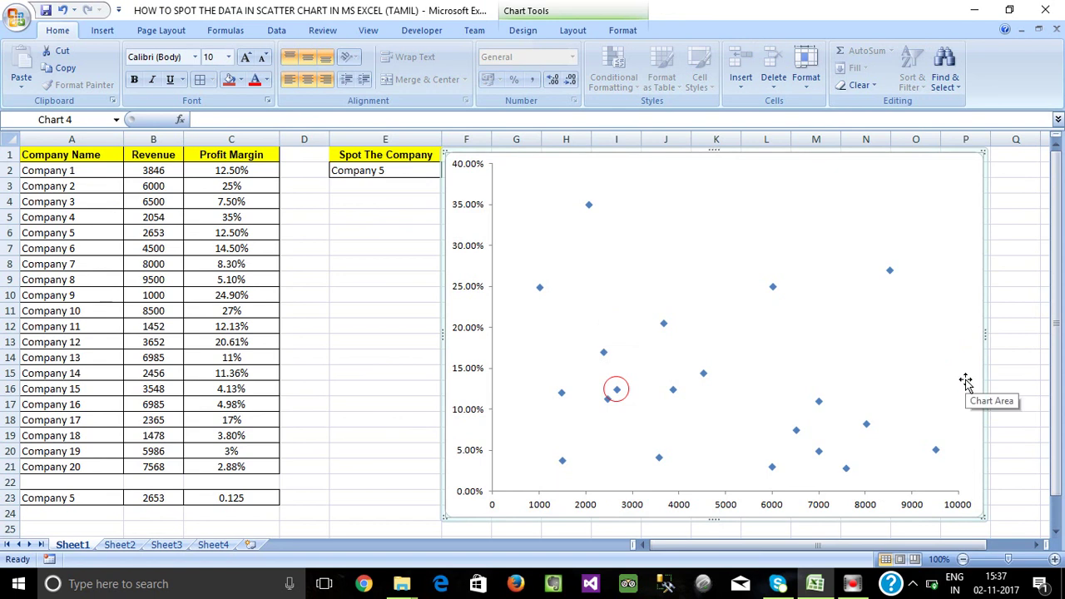